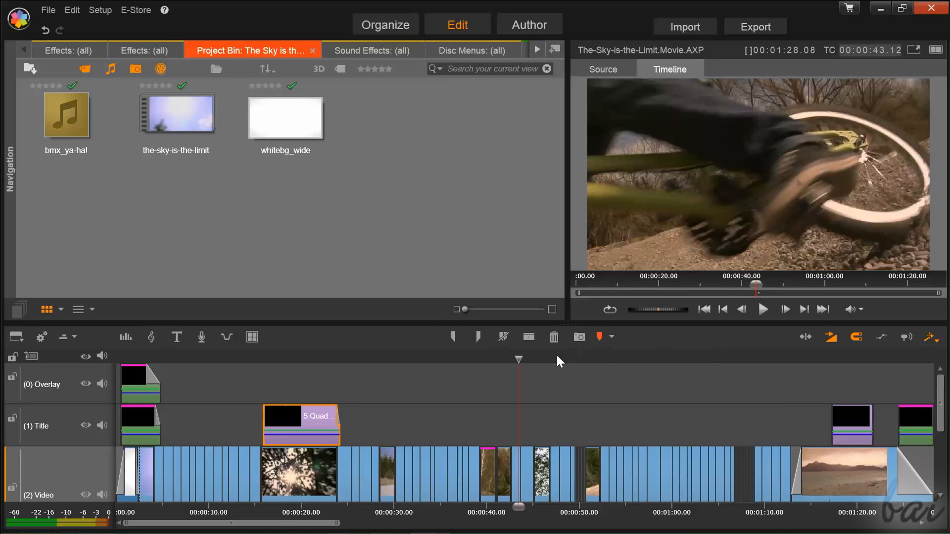
Step: Go to the Author workspace and accept creating a disc project from the open movie
click(515, 24)
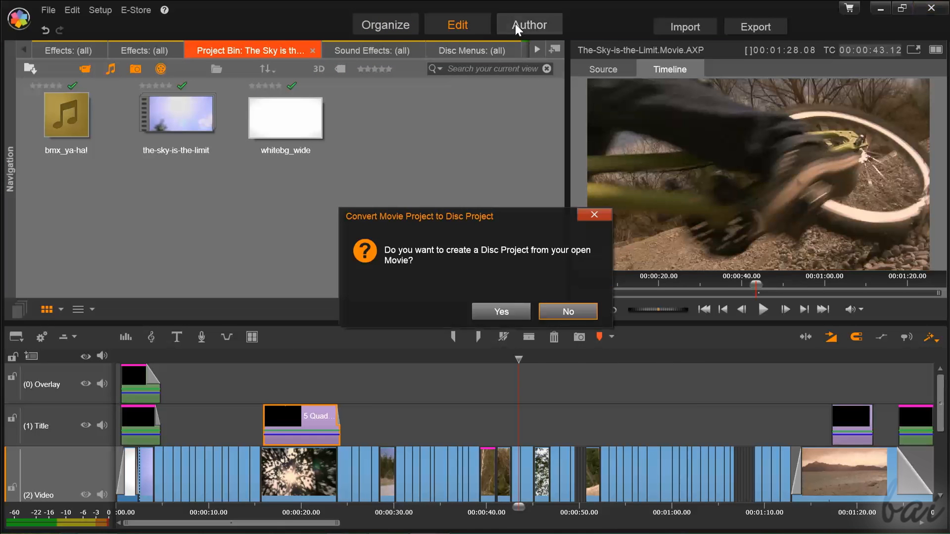
click(494, 309)
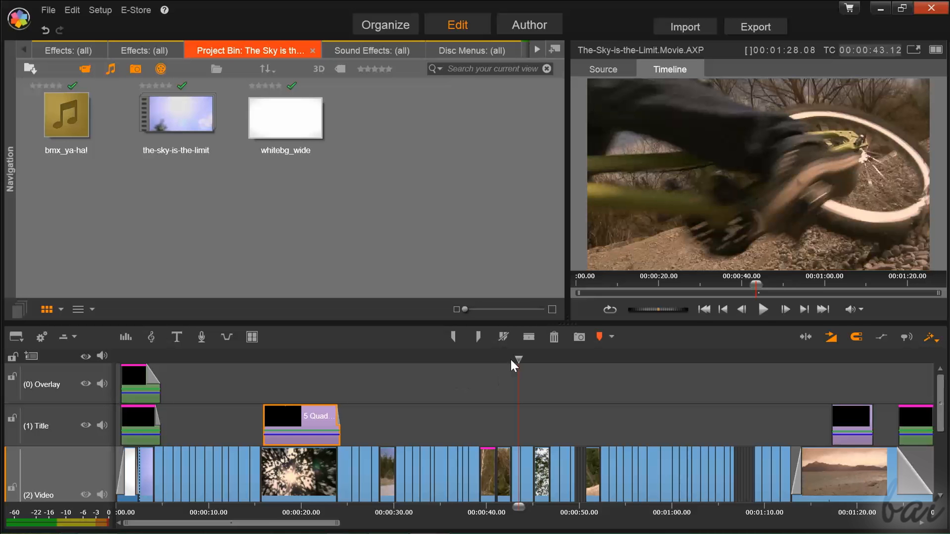
Step: Scrub the timeline playhead back to about 36 seconds in the movie
drag(519, 359, 452, 364)
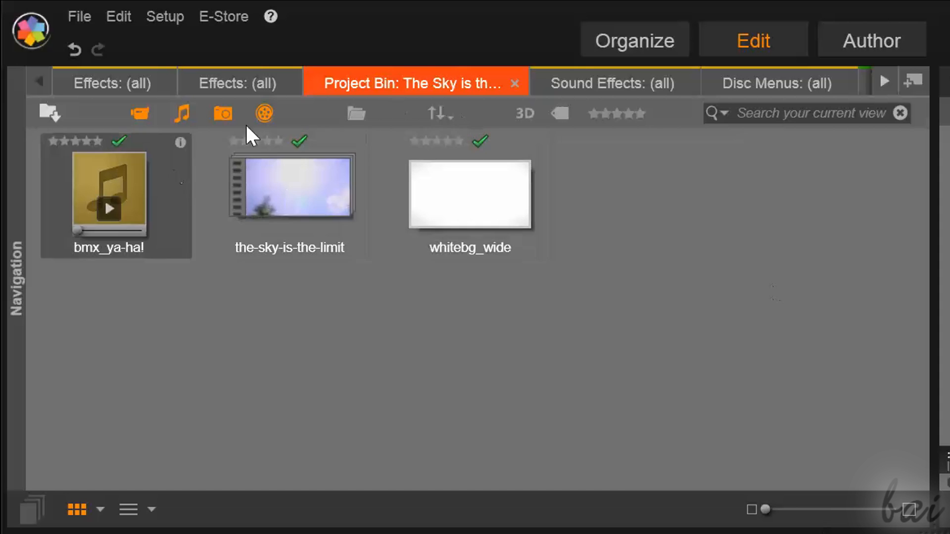
Step: Look through the Sound Effects, Disc Menus and both Effects collections in the library
click(601, 82)
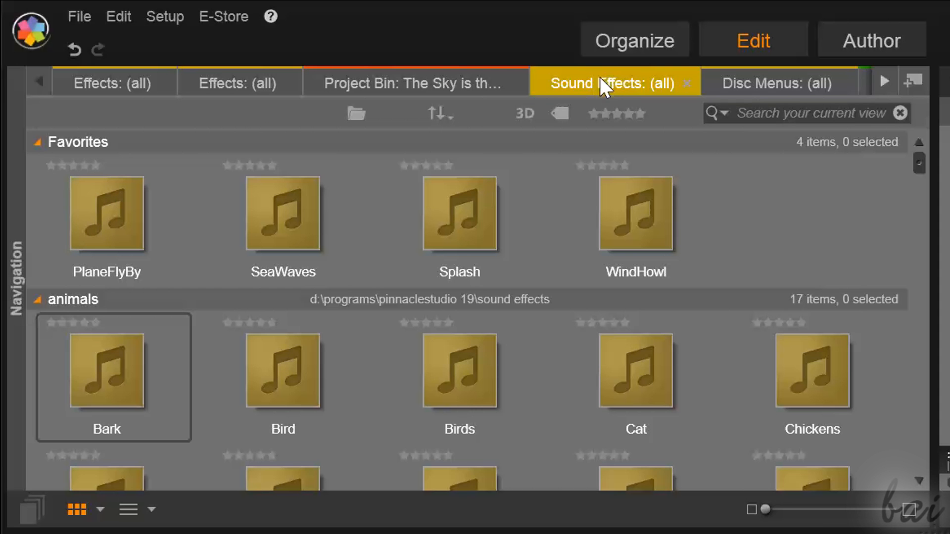
click(790, 88)
click(257, 88)
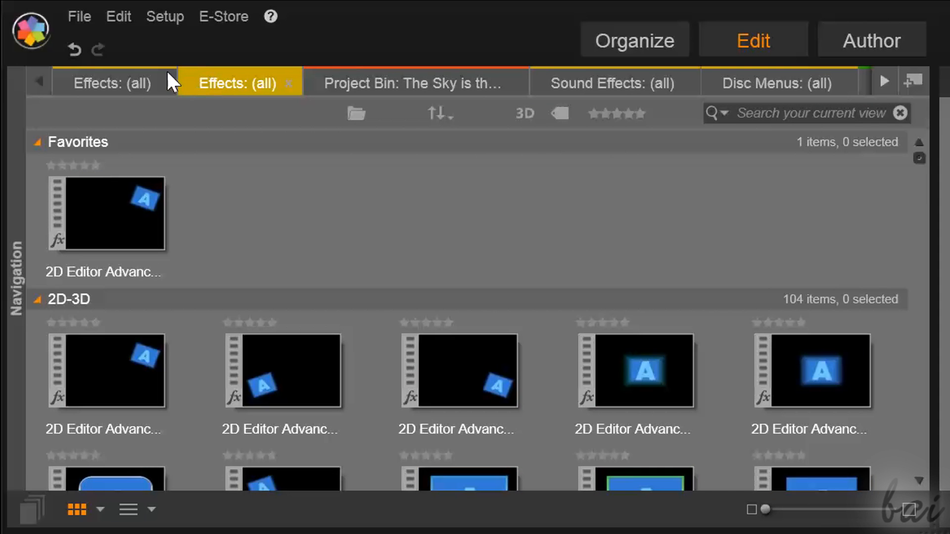
click(114, 80)
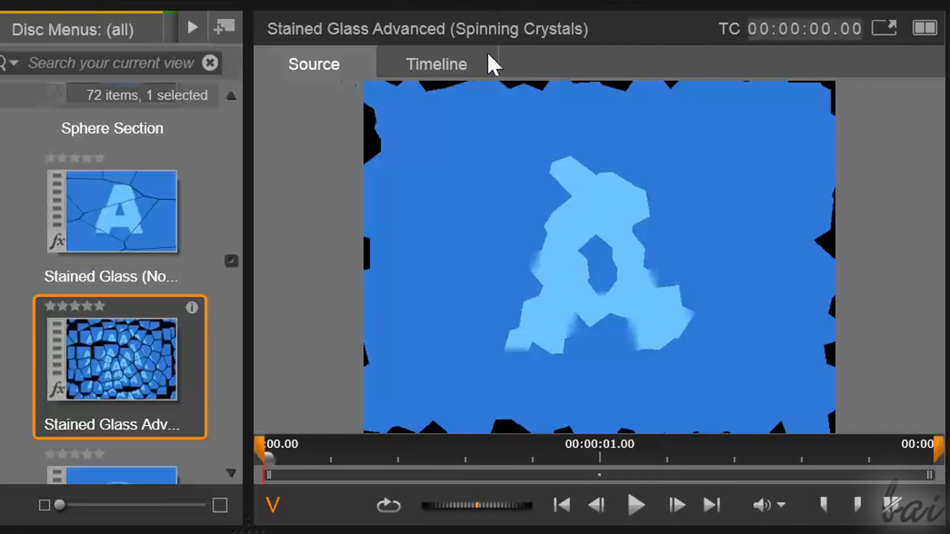
Step: Show the timeline movie in the player, and play and pause its preview
click(482, 72)
click(606, 512)
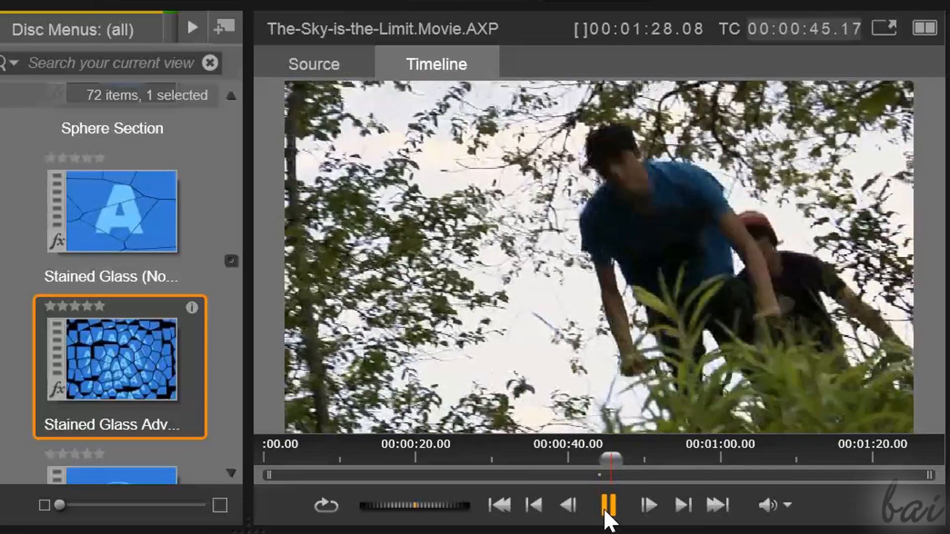
click(606, 512)
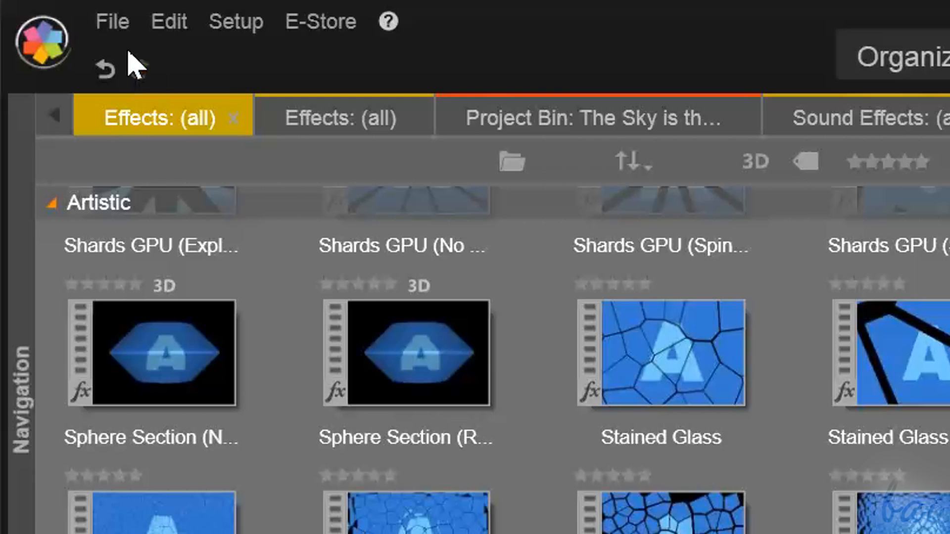
Step: Create a new movie project
click(49, 0)
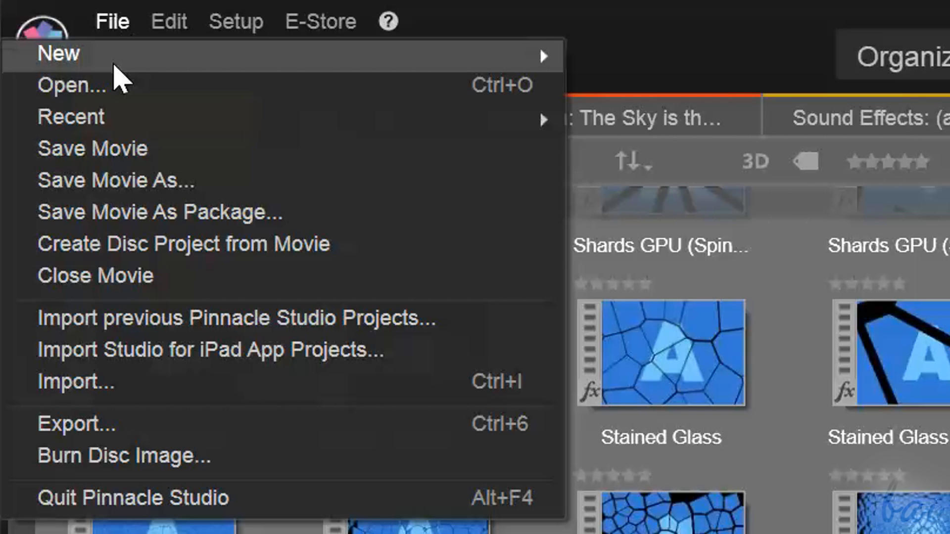
mouse_move(113, 64)
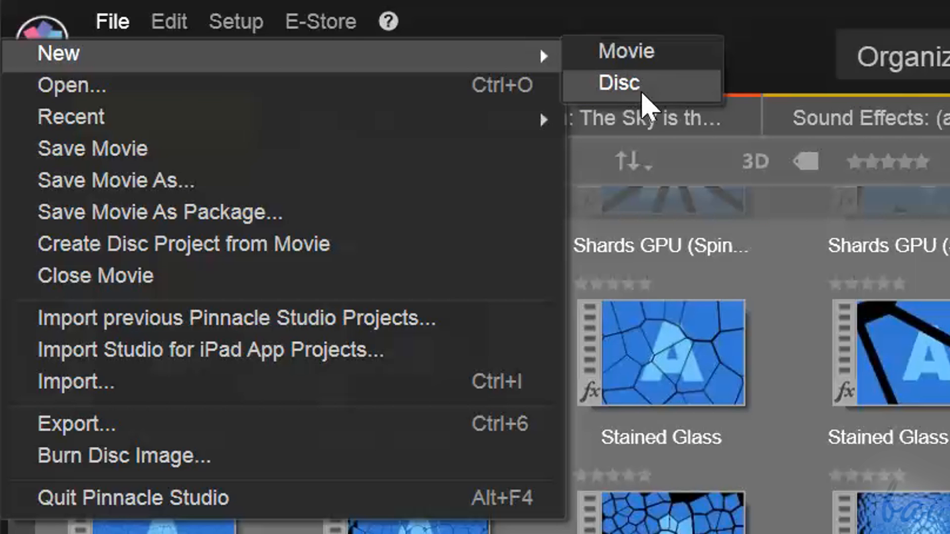
click(646, 63)
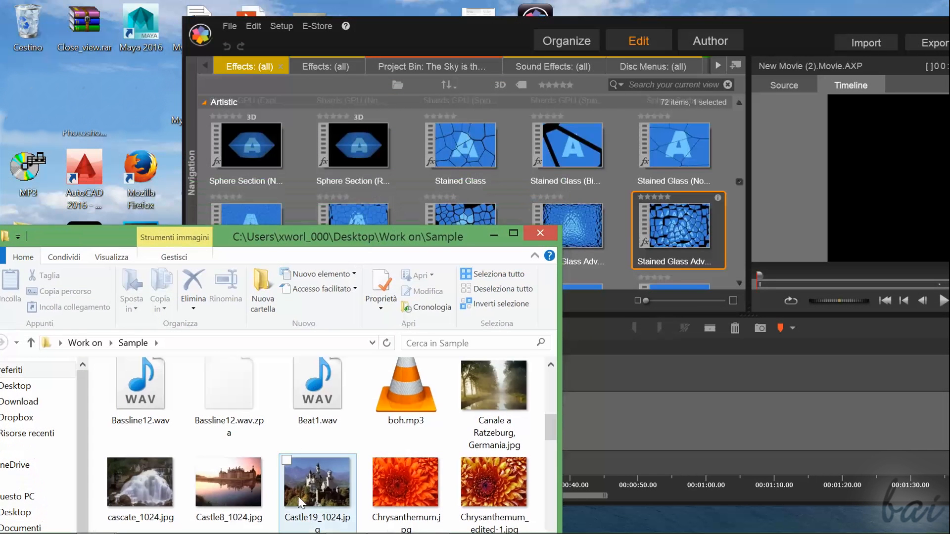
Step: Import Castle19_1024.jpg and Beat1.wav from the Sample folder in the file explorer into the library
drag(309, 505, 518, 189)
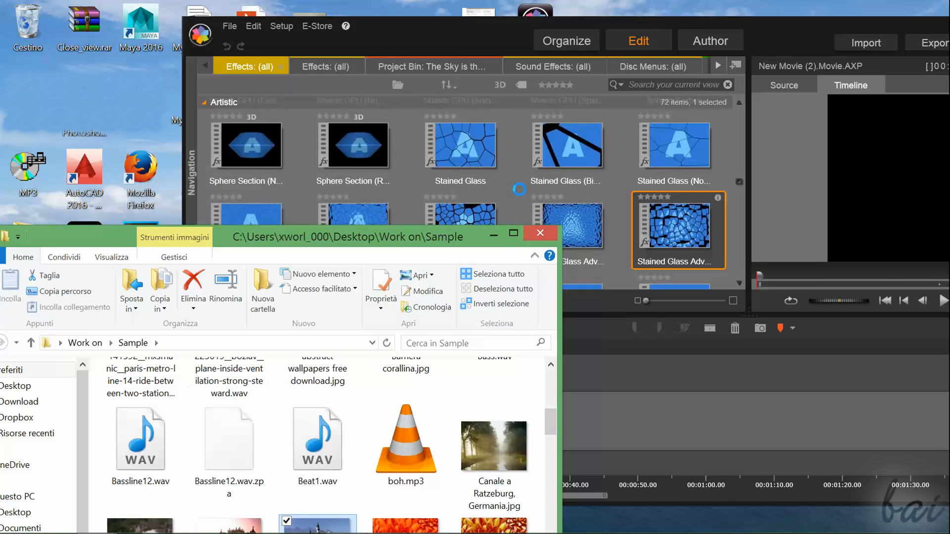
drag(311, 399, 380, 190)
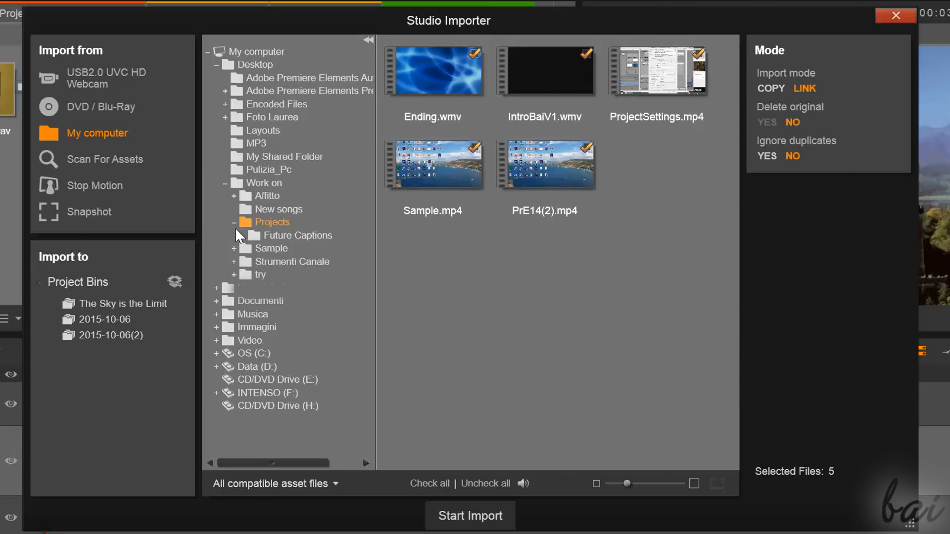
Step: Collapse the Projects folder and load the media files of the Sample folder in the Studio Importer
click(235, 226)
click(233, 234)
click(263, 239)
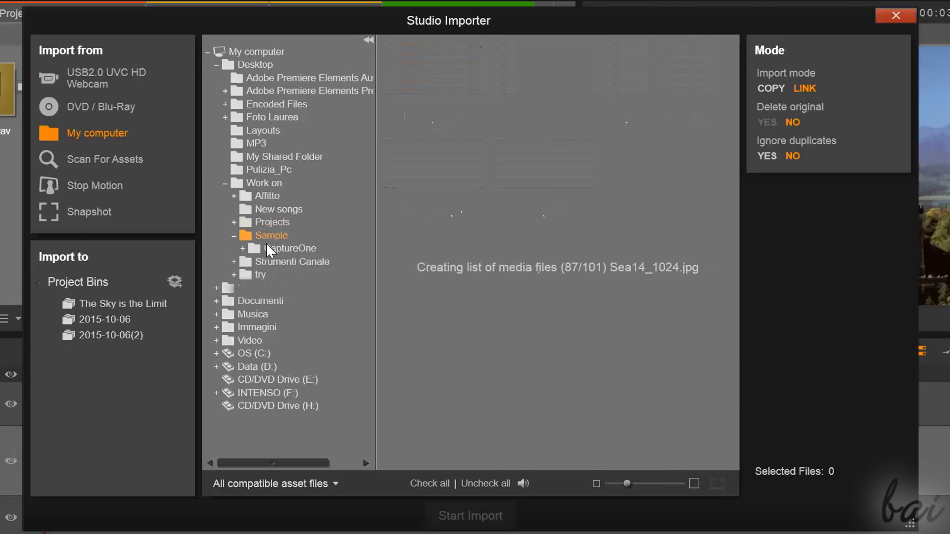
Step: Toggle the import marks of the Island of Tahaa and Jellyfish images, and uncheck and recheck all files of the Sample folder
drag(730, 70, 731, 239)
click(582, 178)
click(581, 178)
click(694, 178)
click(694, 178)
click(588, 277)
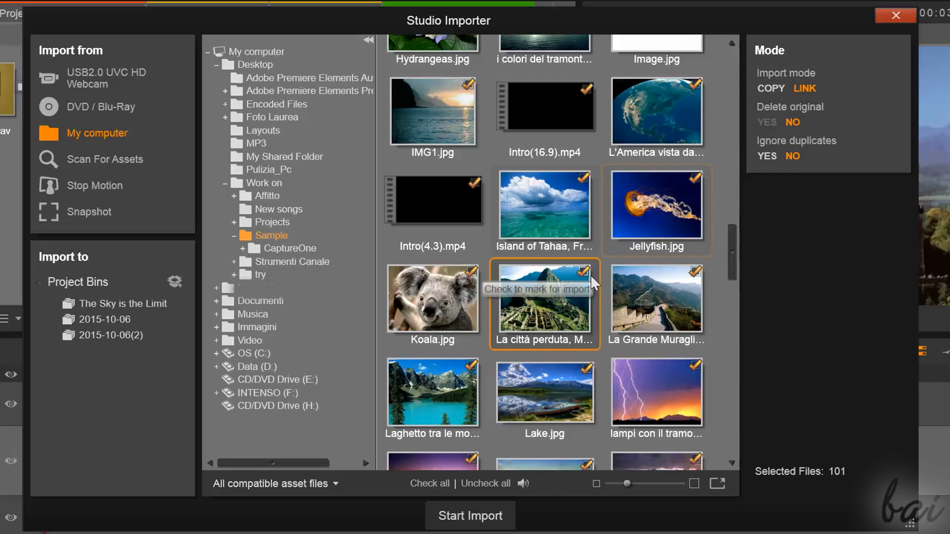
click(486, 485)
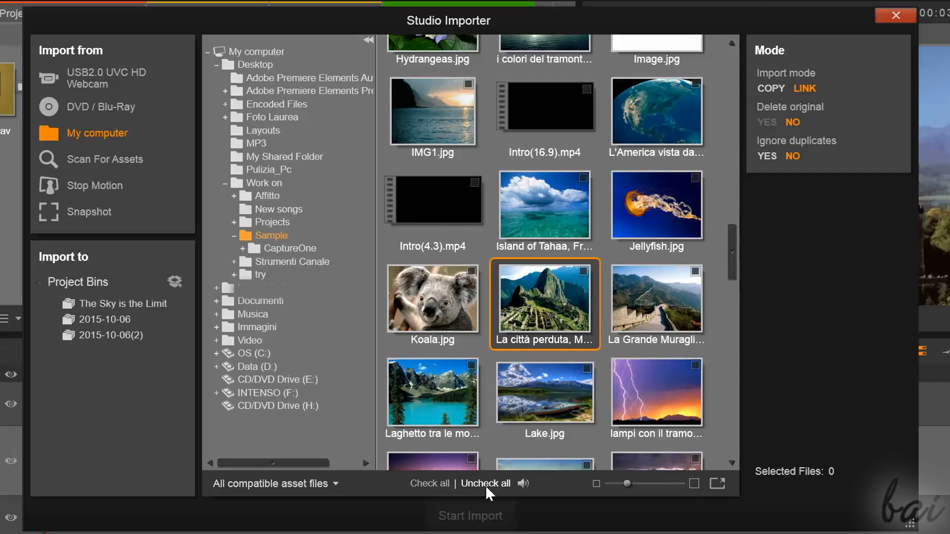
click(426, 484)
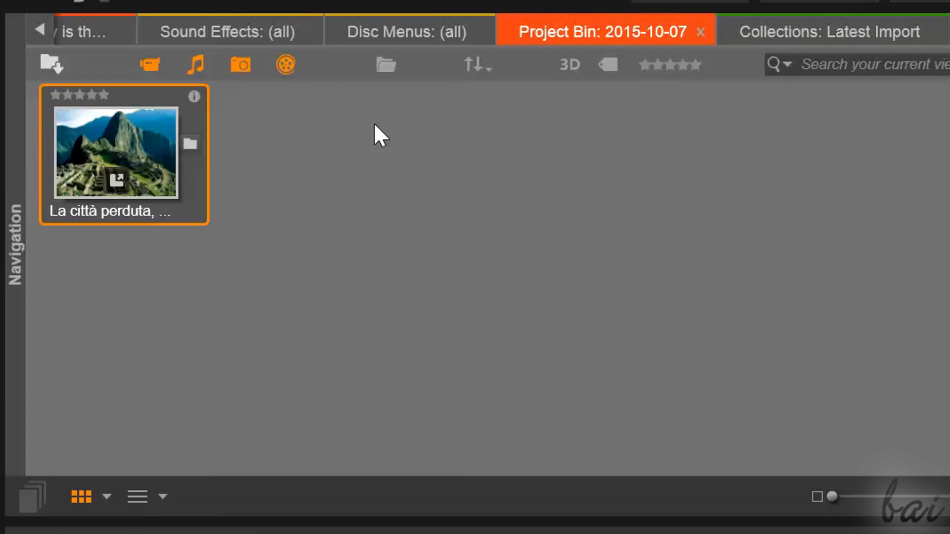
Step: Compare the contents of The Sky is the Limit and 2015-10-07 project bins
click(93, 30)
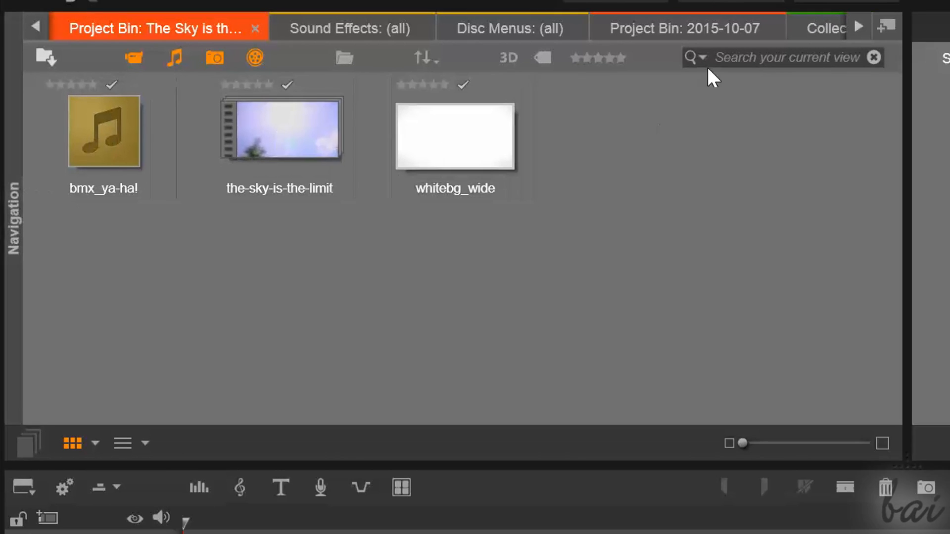
click(638, 28)
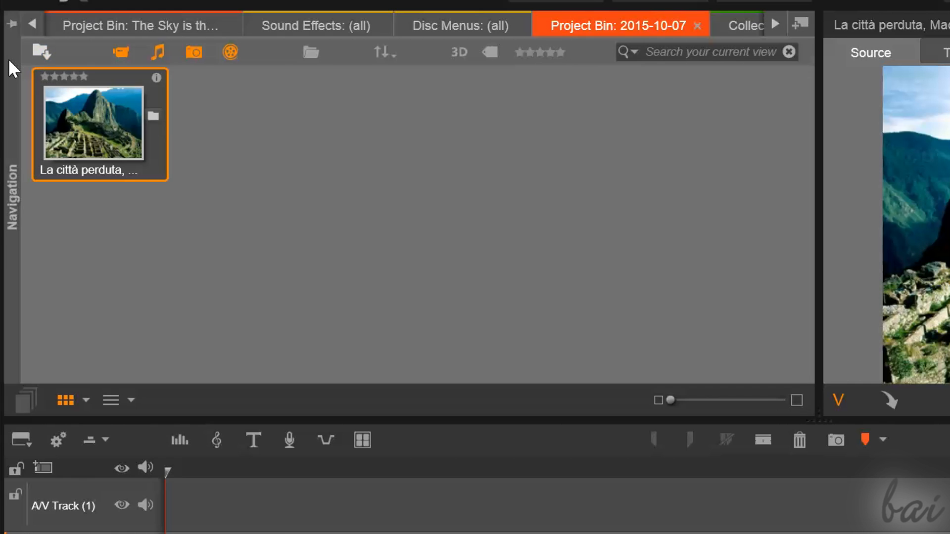
mouse_move(14, 70)
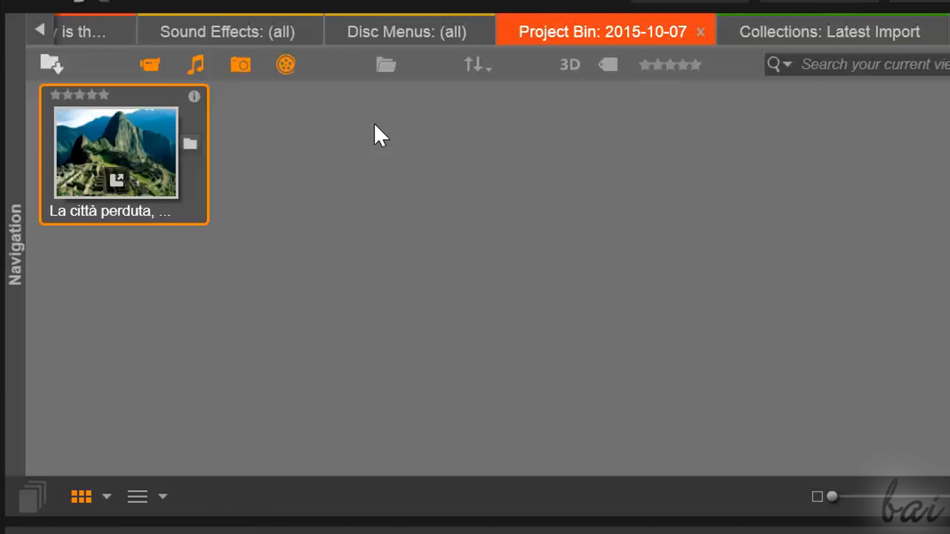
click(93, 29)
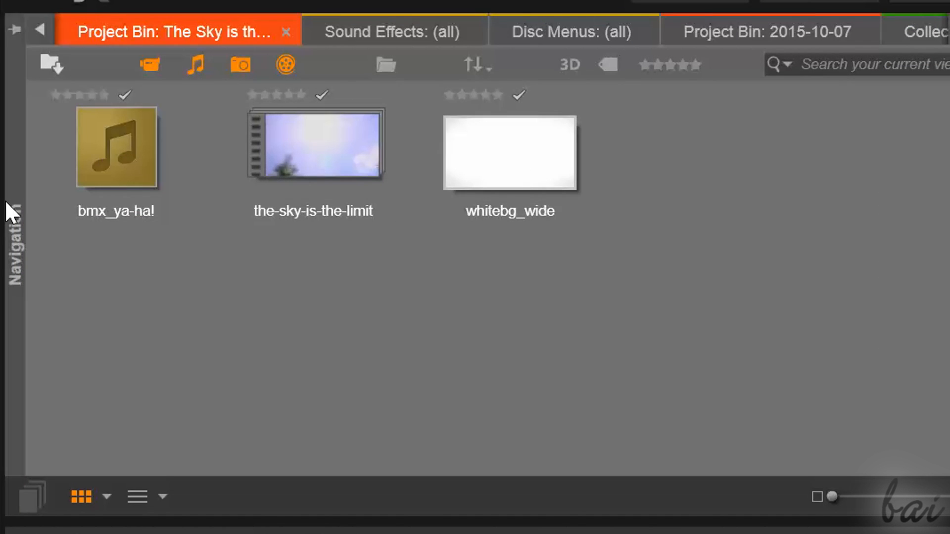
click(792, 32)
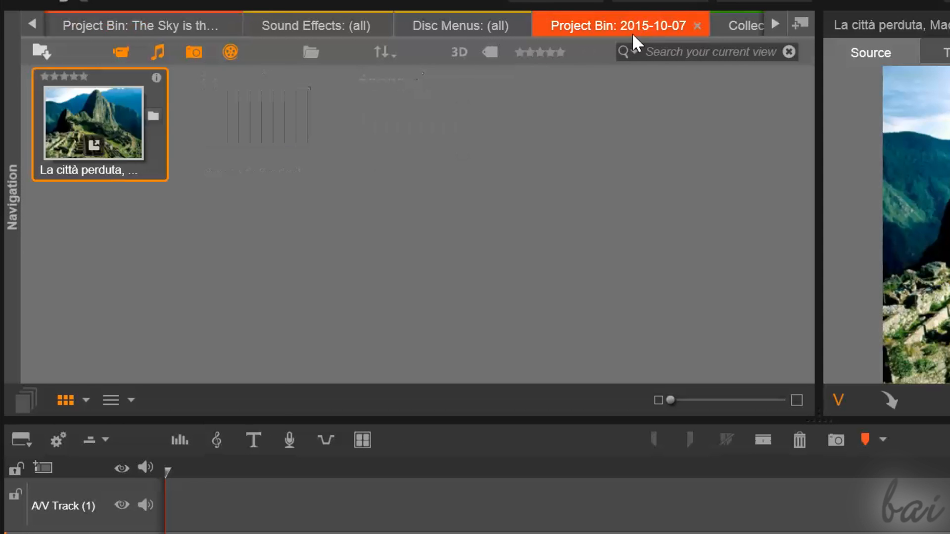
Step: Display all Library Media assets through the library navigation
click(37, 59)
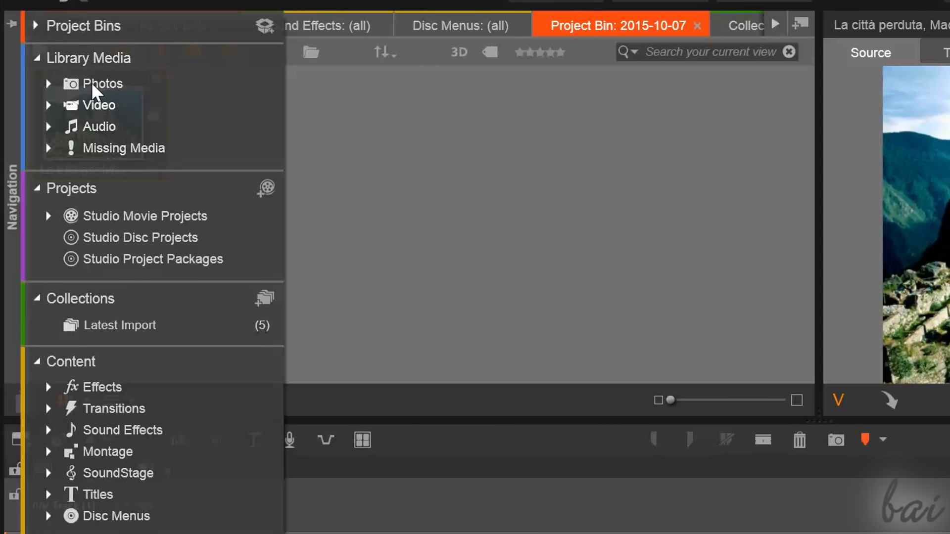
click(92, 59)
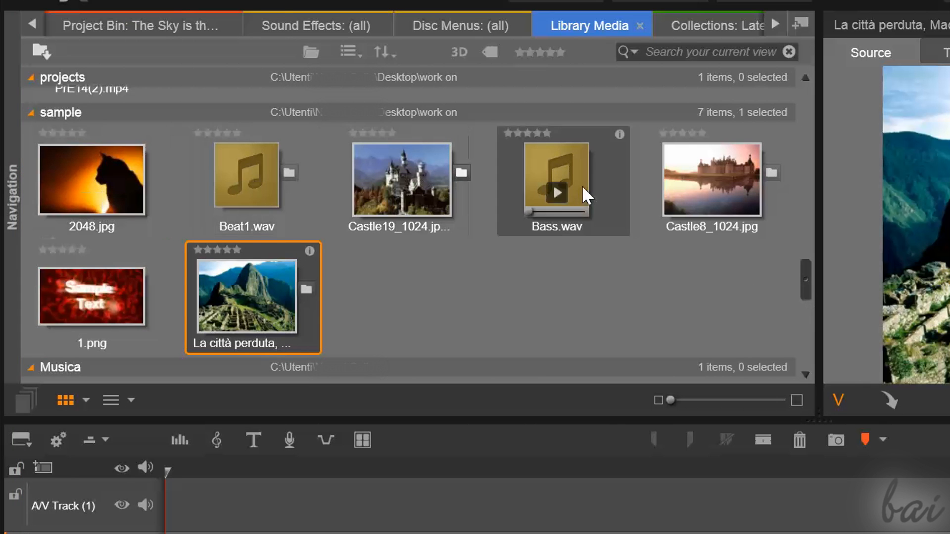
Step: Show the Studio Movie Projects and the Latest Import collection in the library
mouse_move(25, 83)
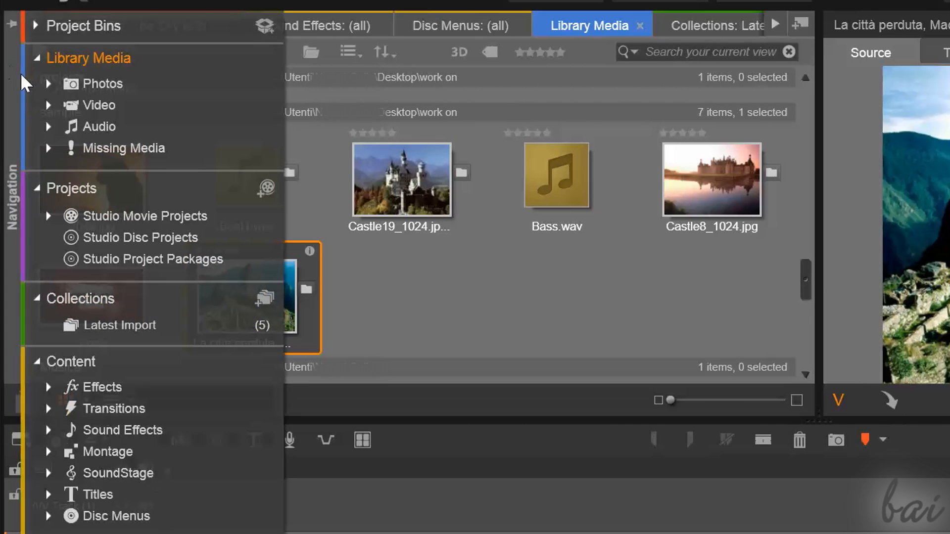
click(80, 187)
click(35, 186)
click(30, 187)
click(28, 183)
click(129, 216)
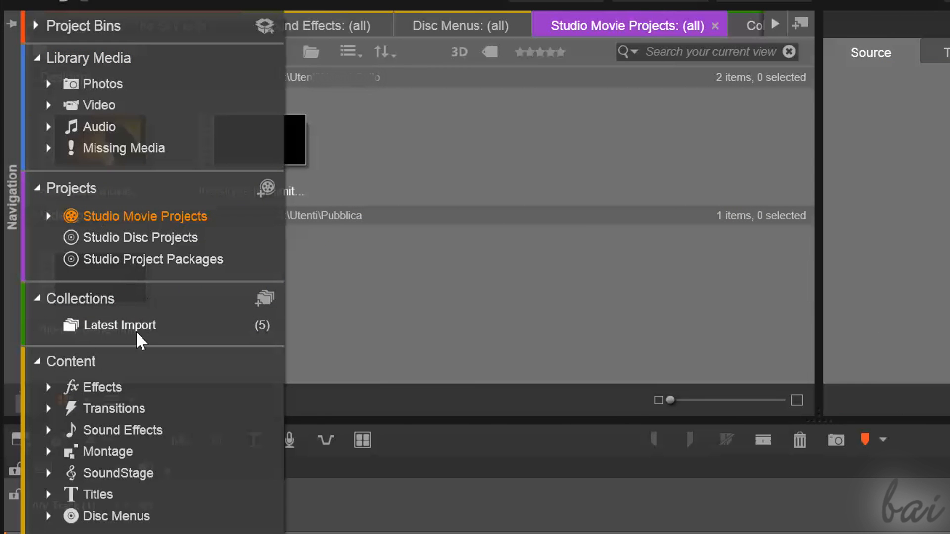
click(126, 324)
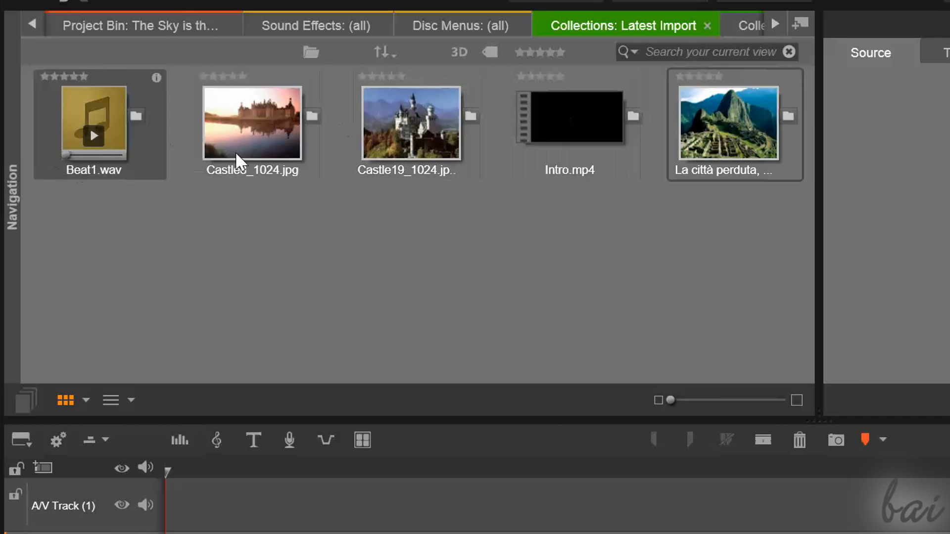
Step: Collapse and expand the Content category, and browse the Effects and Titles items in the library
mouse_move(7, 126)
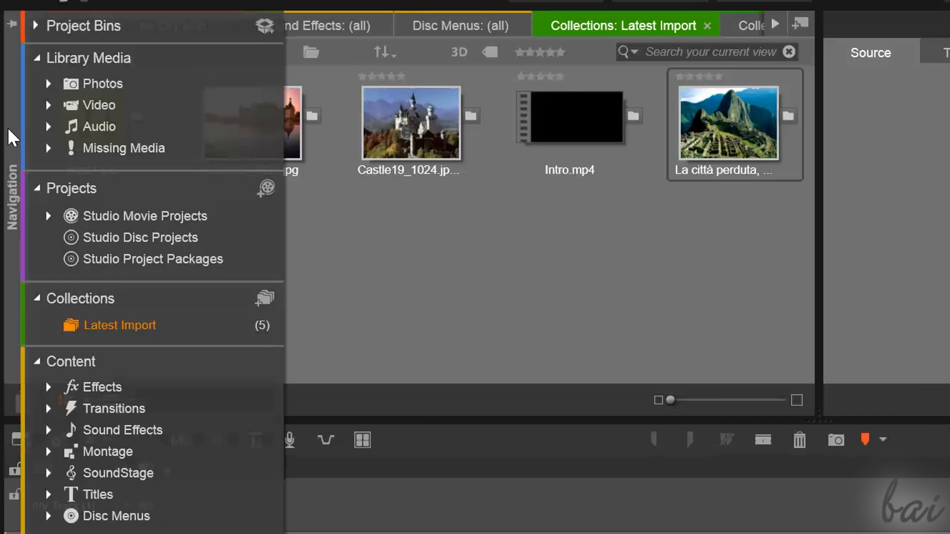
click(86, 360)
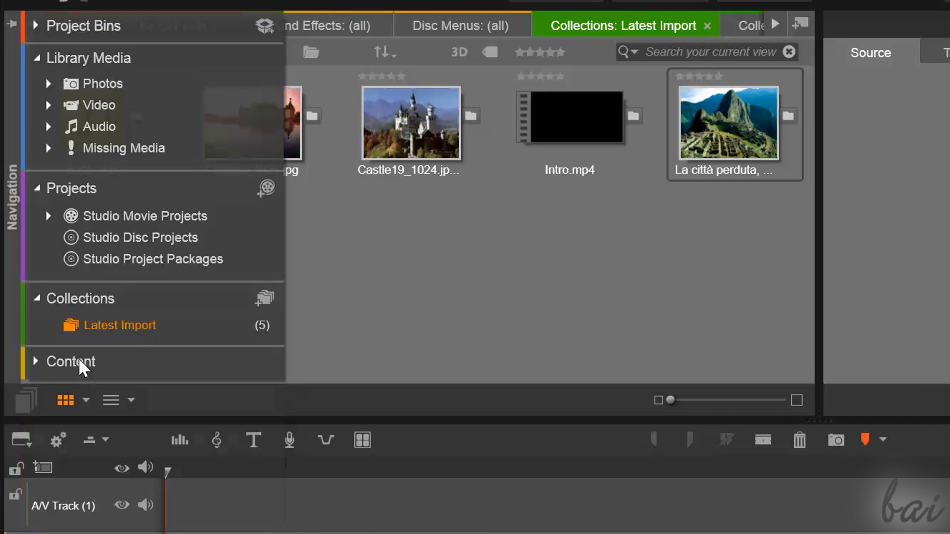
click(39, 354)
click(86, 385)
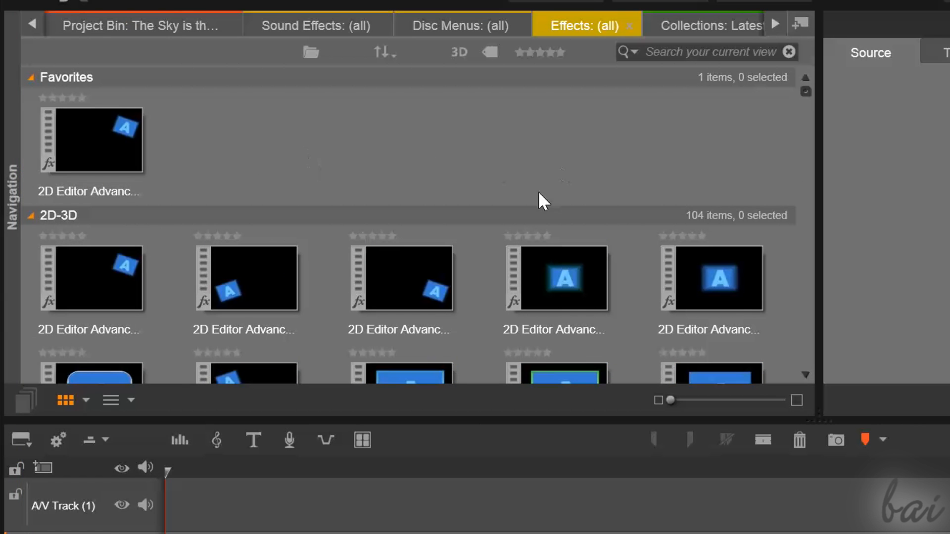
scroll(608, 167, down, 10)
scroll(608, 167, down, 10)
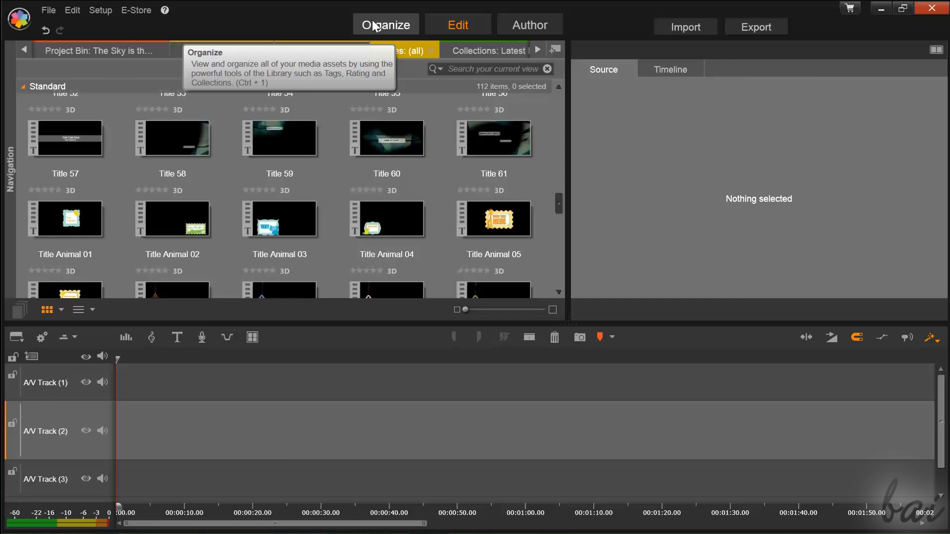
Step: Switch to the Organize workspace
click(375, 26)
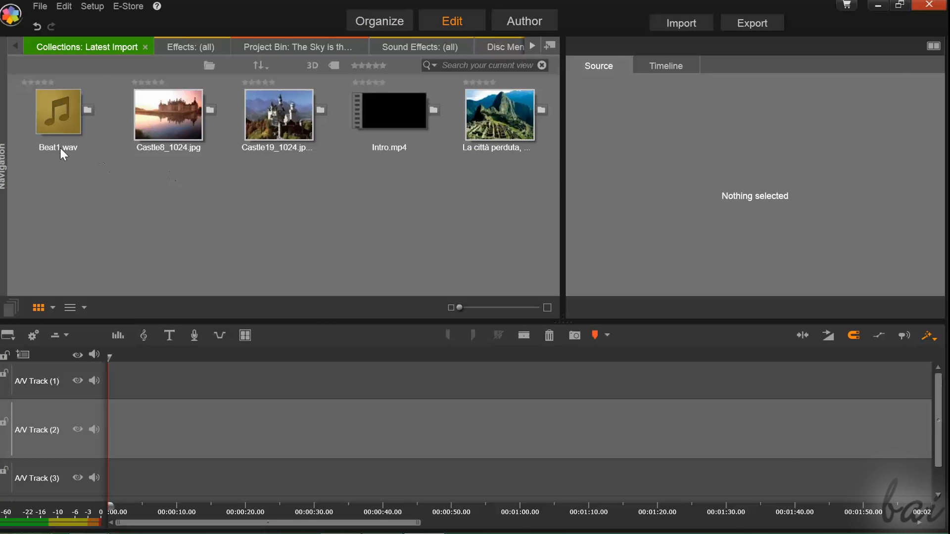
Step: Preview the La città perduta, Castle8_1024.jpg and Castle19_1024.jpg images and the Beat1.wav audio as sources in the player
click(476, 118)
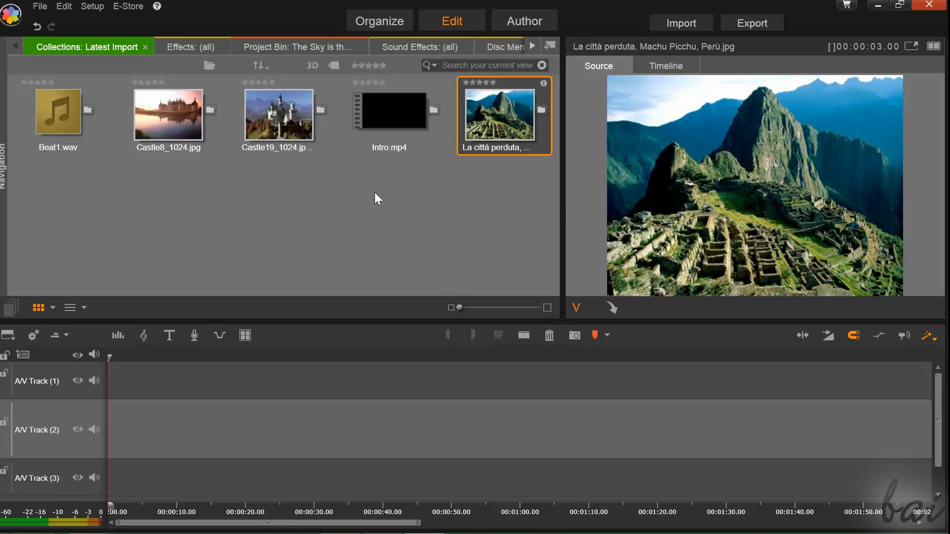
click(168, 136)
click(278, 128)
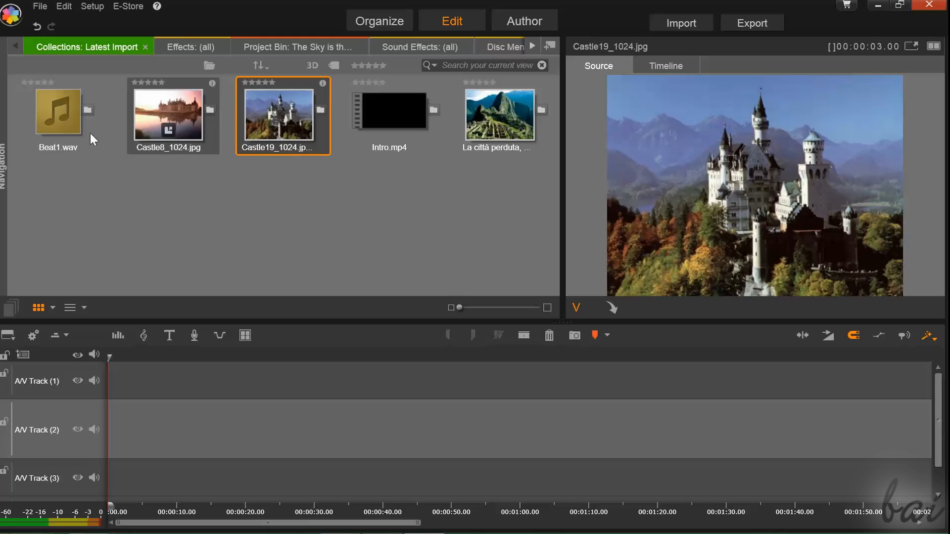
click(72, 120)
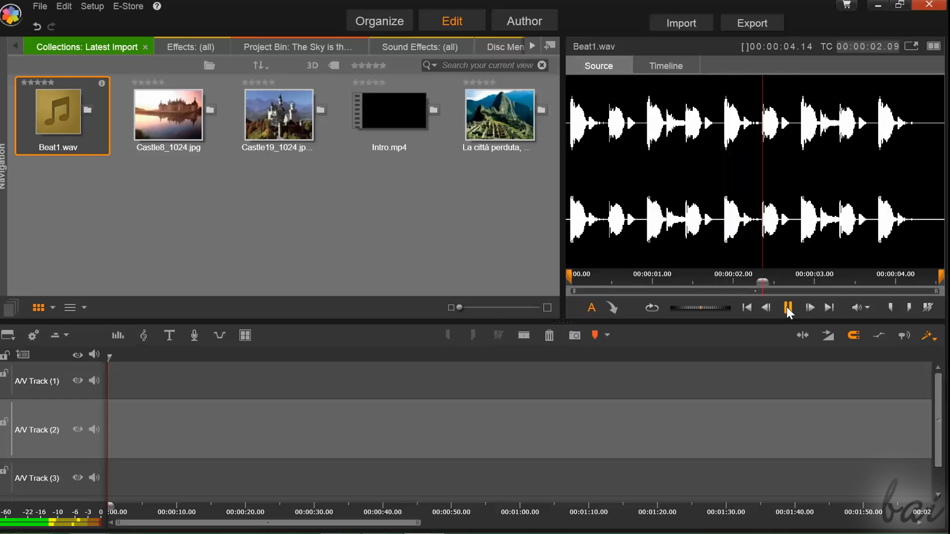
Step: Preview Intro.mp4 as a source, and place Castle8_1024.jpg, La città perduta, IntroBaiV1.wmv and Beat1.wav on A/V Track (2) with gaps
click(390, 114)
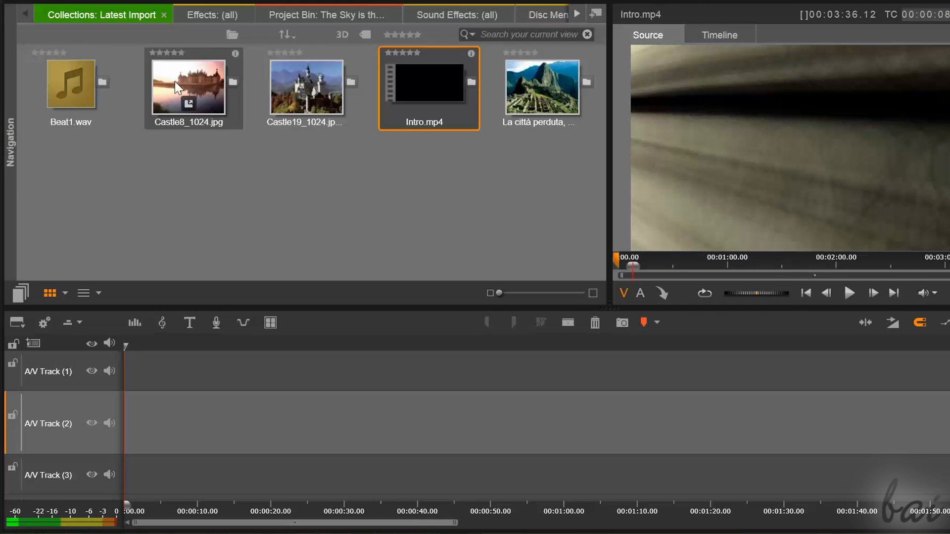
drag(174, 81, 170, 410)
drag(547, 120, 194, 446)
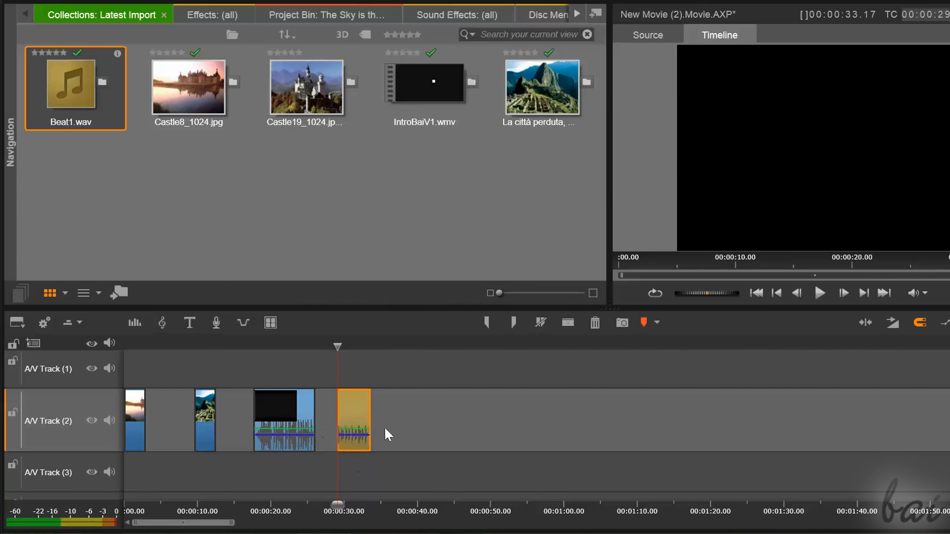
Step: Look through the timeline's A/V tracks, selecting the individual tracks in turn
click(52, 377)
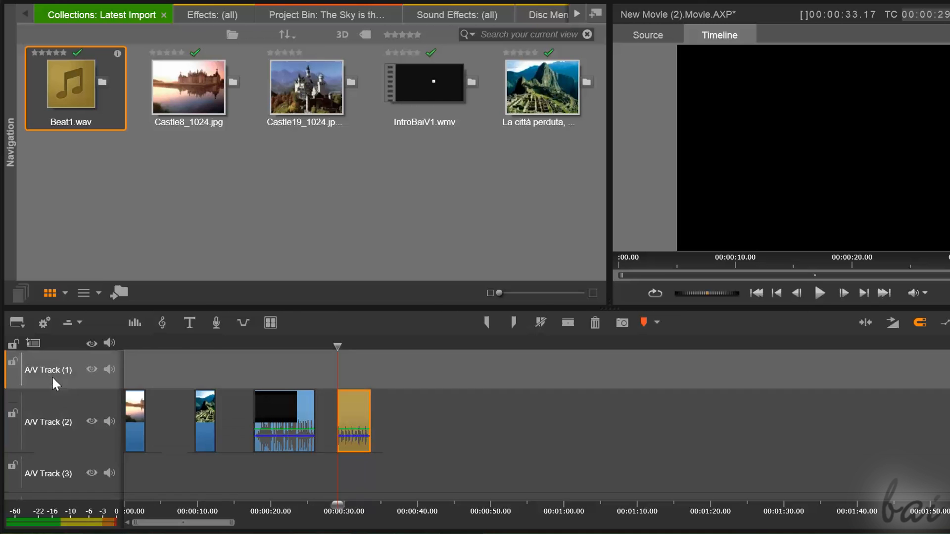
click(53, 417)
scroll(53, 470, down, 2)
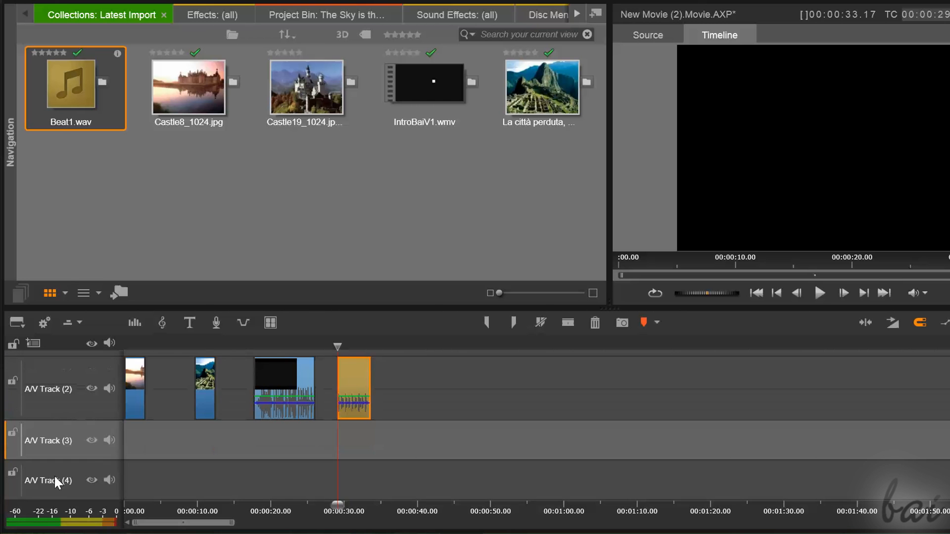
scroll(52, 394, up, 2)
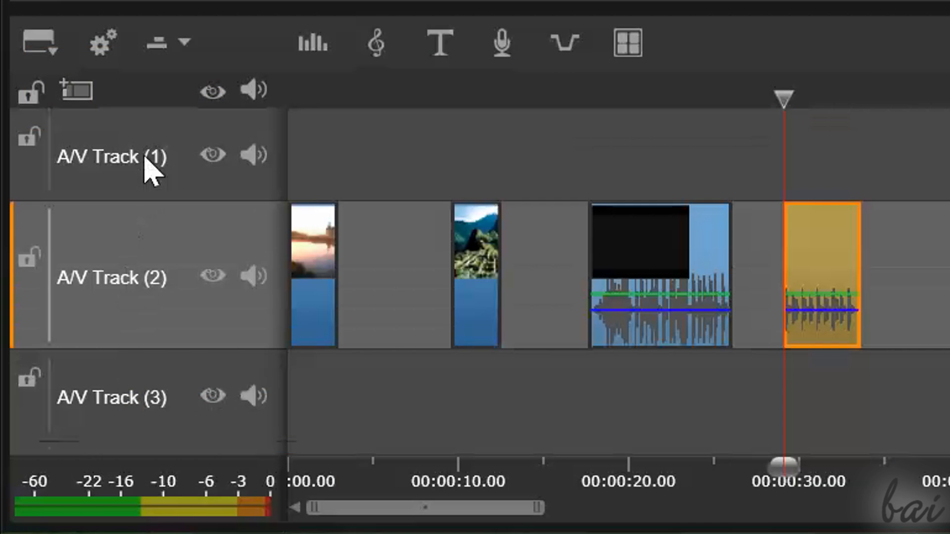
click(65, 375)
click(130, 317)
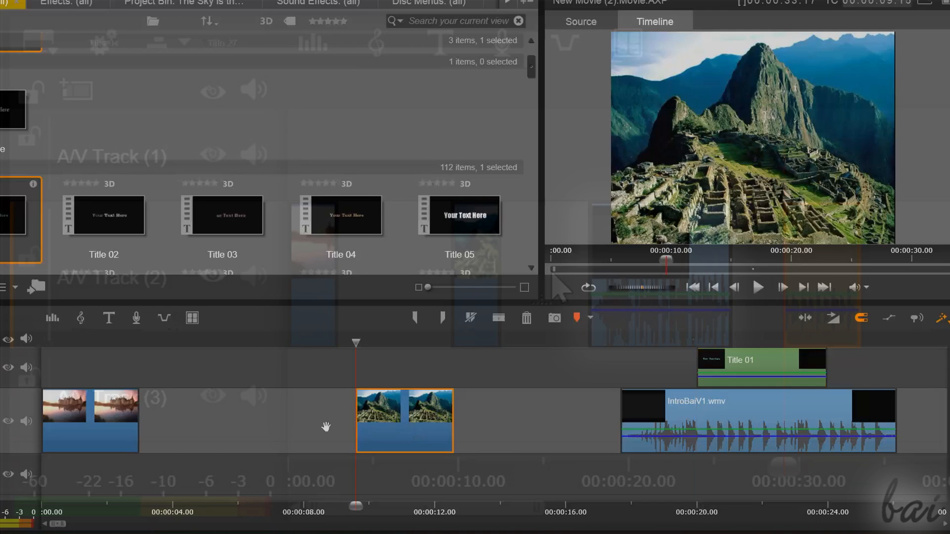
Step: Reposition the La città perduta, IntroBaiV1.wmv and Beat1.wav clips along A/V Track (2) and play the timeline
drag(403, 420, 202, 435)
drag(625, 423, 422, 421)
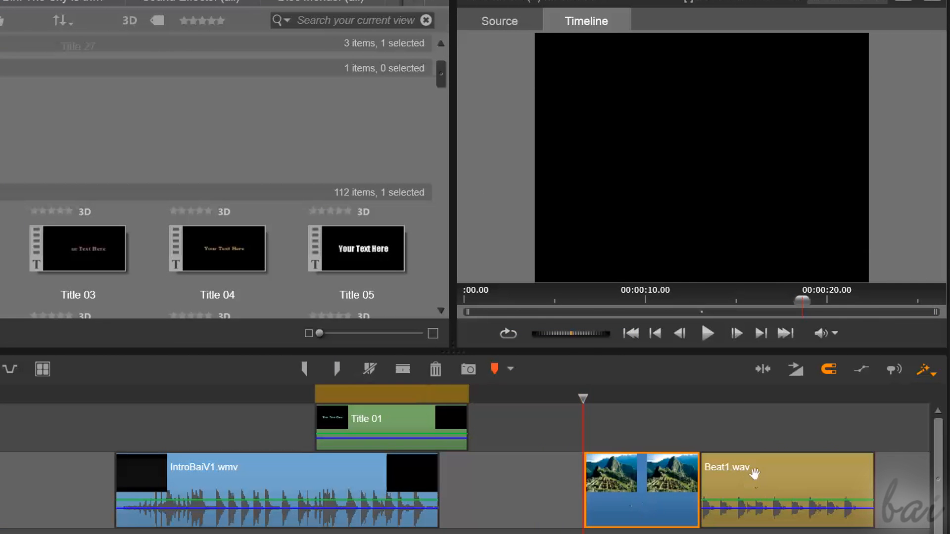
drag(754, 474, 814, 474)
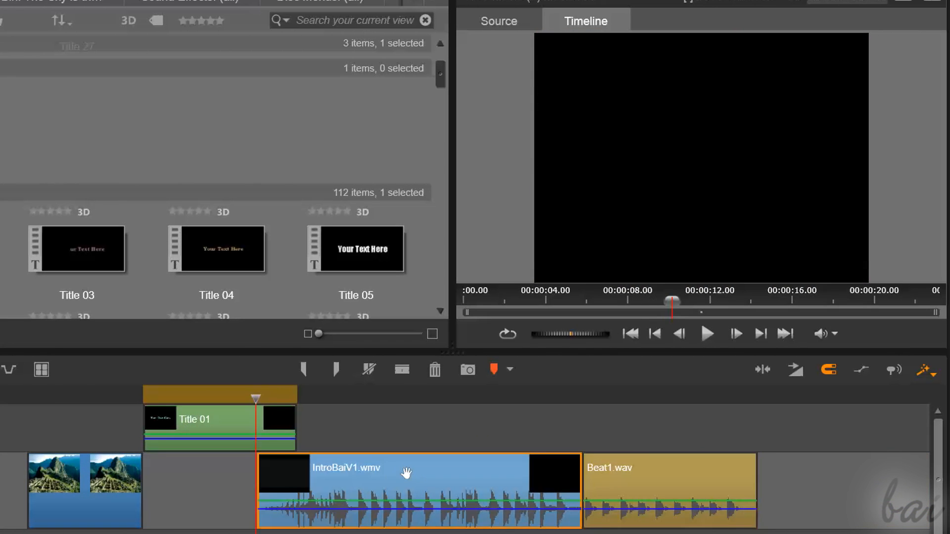
drag(406, 473, 526, 460)
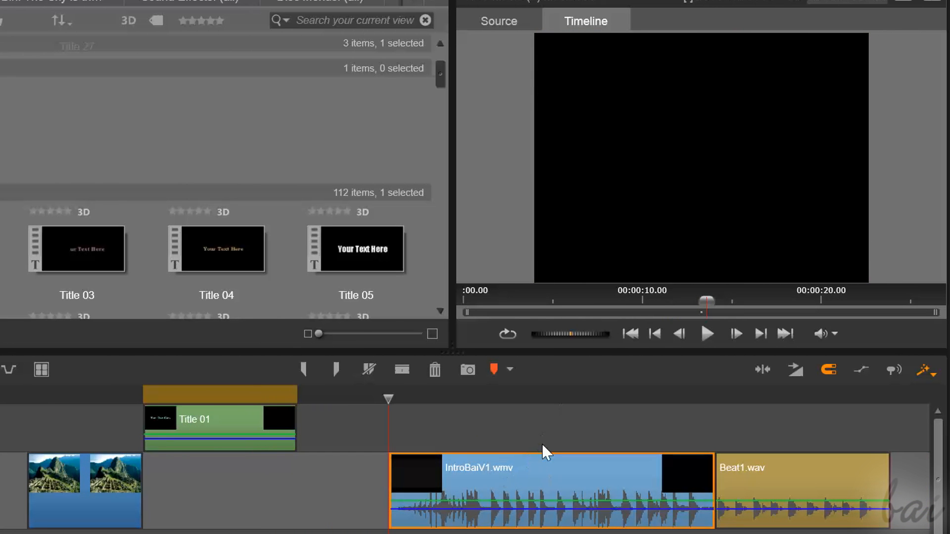
click(709, 333)
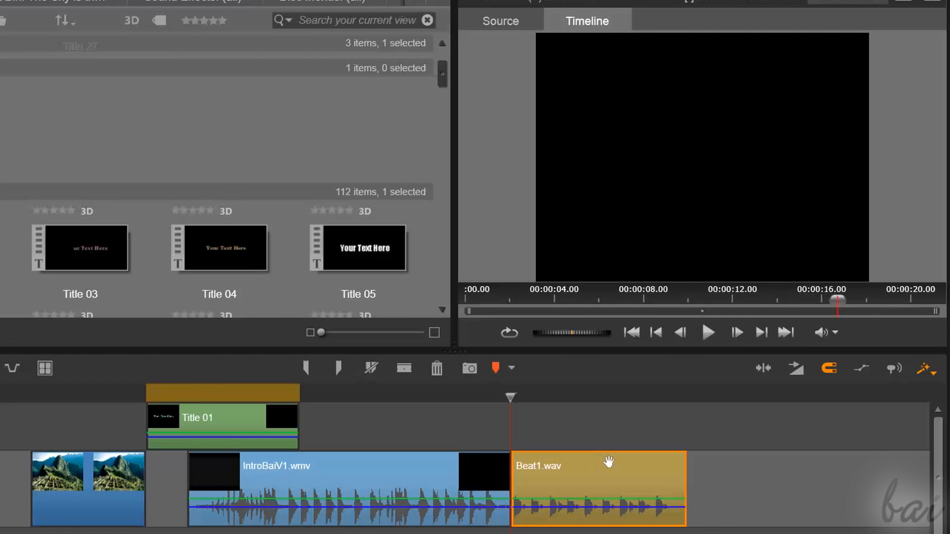
drag(600, 462, 647, 458)
click(712, 335)
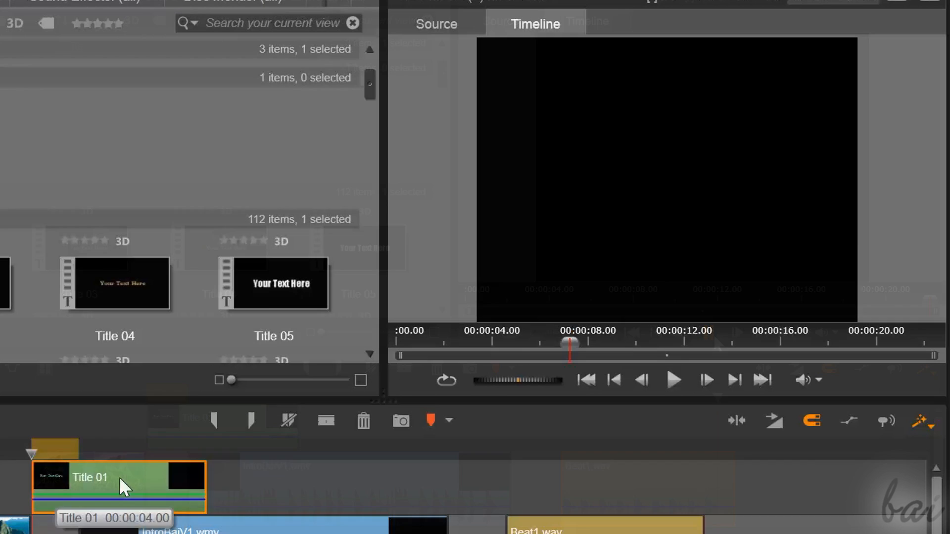
Step: Move the Title 01 clip later along its track to above Beat1.wav, and play part of the movie from the start
drag(119, 479, 599, 464)
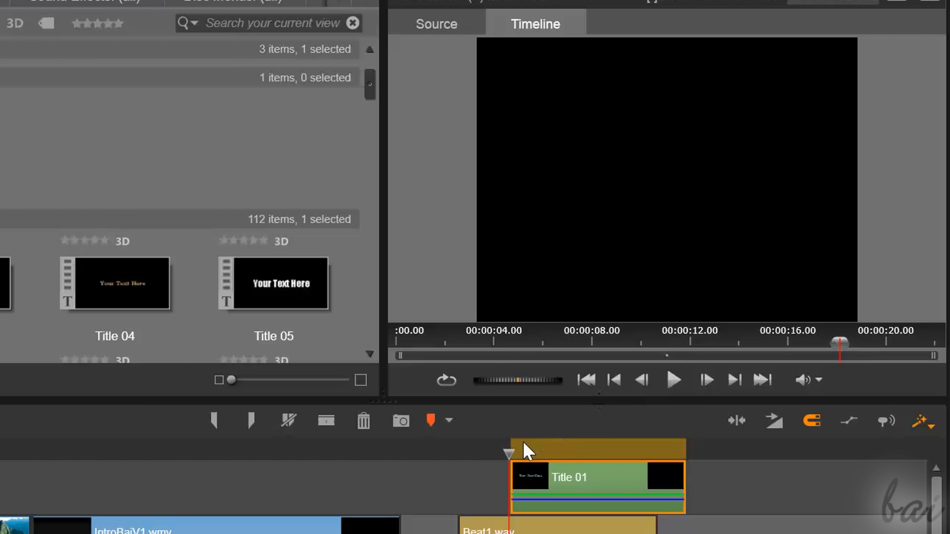
drag(510, 450, 653, 441)
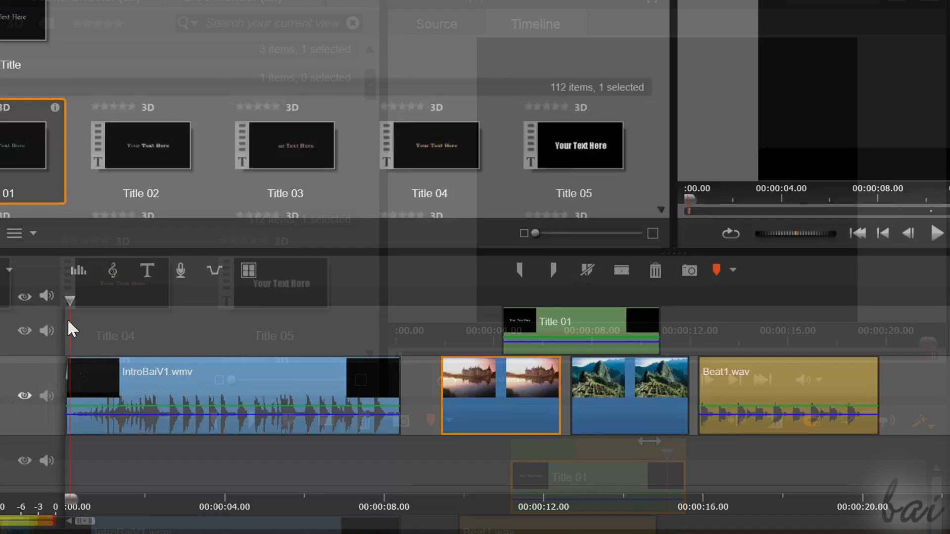
key(space)
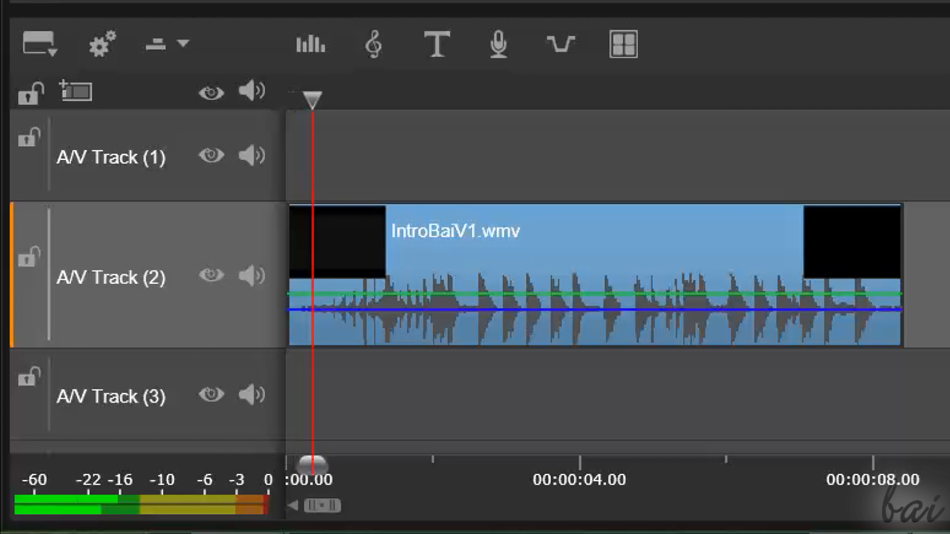
key(space)
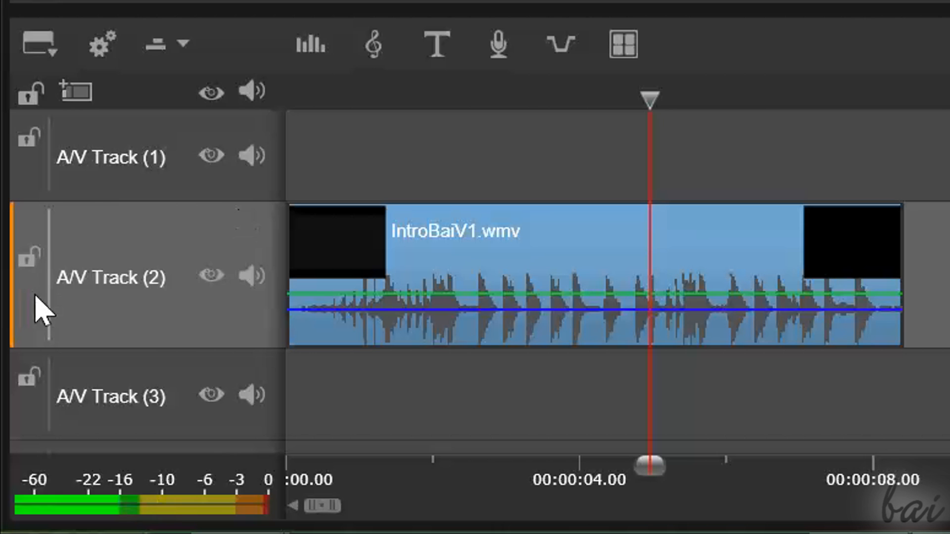
Step: Rename A/V Track (2) as Main Track
double_click(111, 277)
text(Main Track)
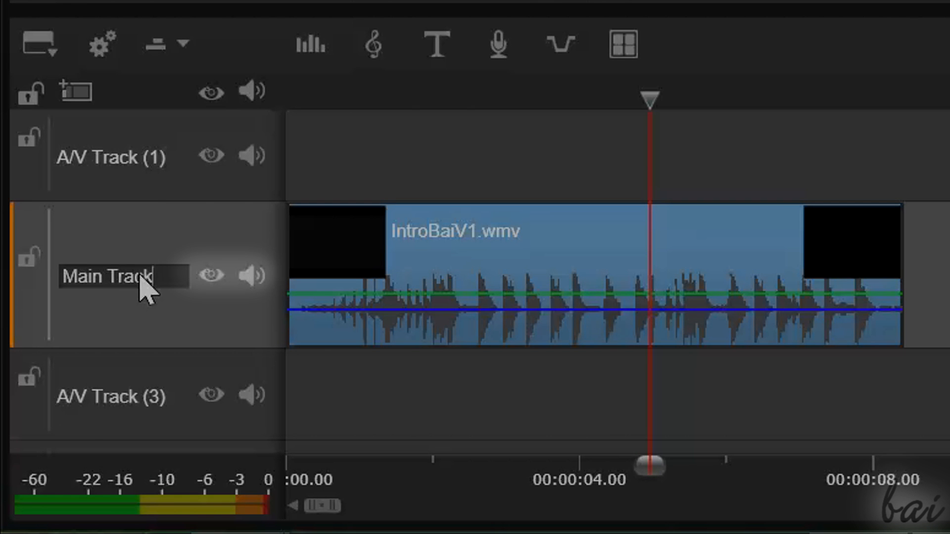
key(Return)
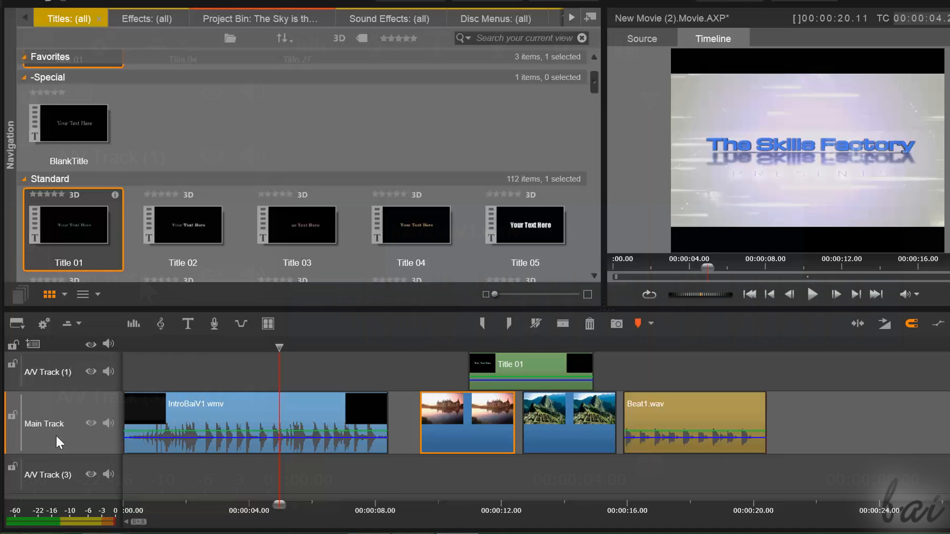
Step: Hide the Main Track's video and show it again
click(90, 423)
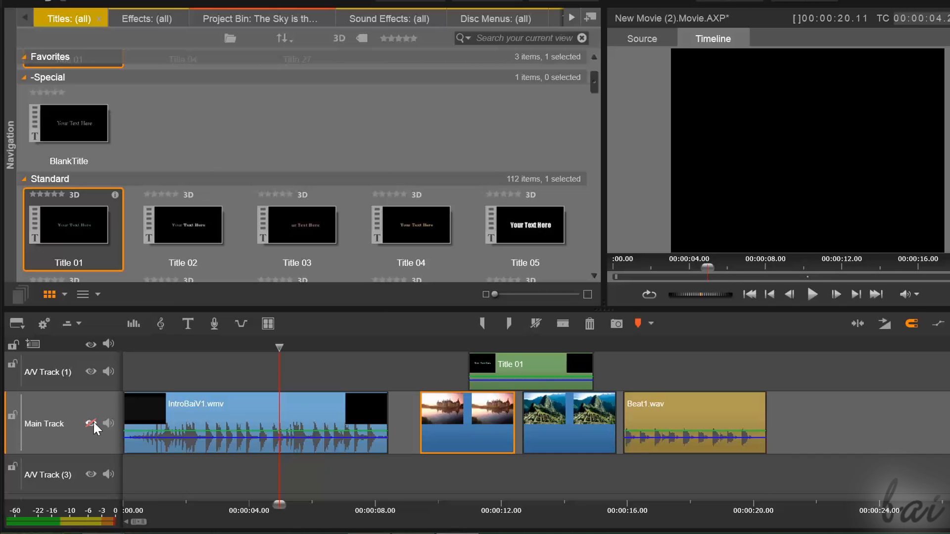
click(90, 423)
click(151, 346)
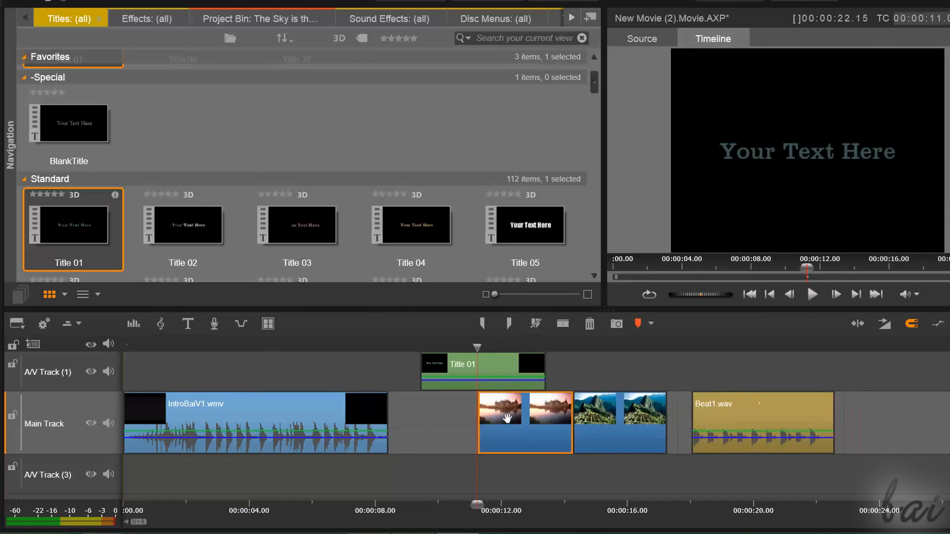
Step: Move the Castle8_1024.jpg clip along the Main Track, locking and unlocking the track between the moves
drag(517, 419, 480, 422)
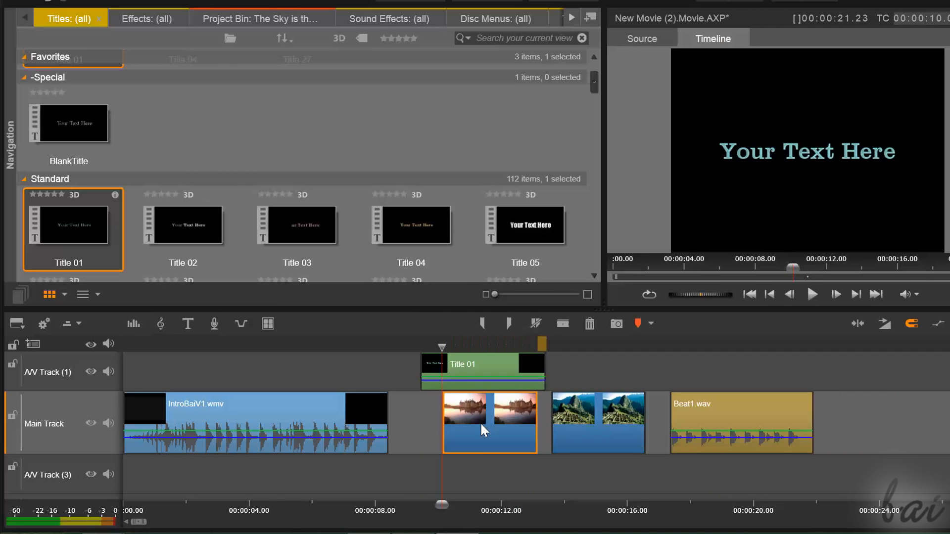
click(13, 417)
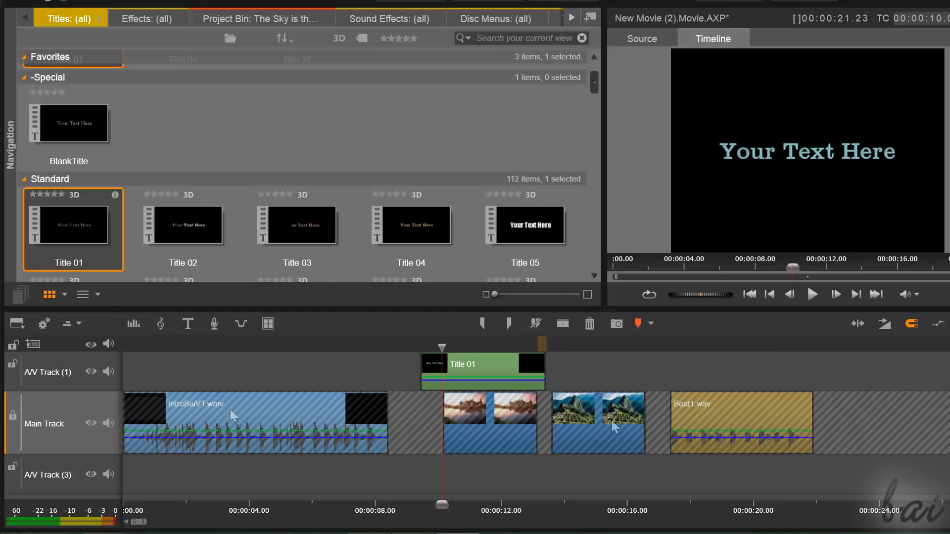
click(12, 417)
drag(477, 409, 514, 432)
Step: Try to insert a new track above the Main Track
right_click(58, 411)
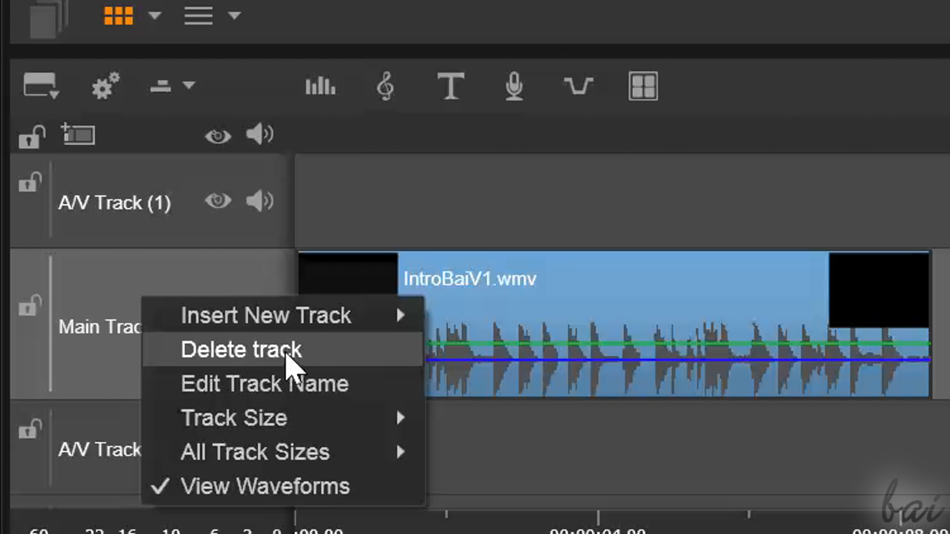
mouse_move(333, 312)
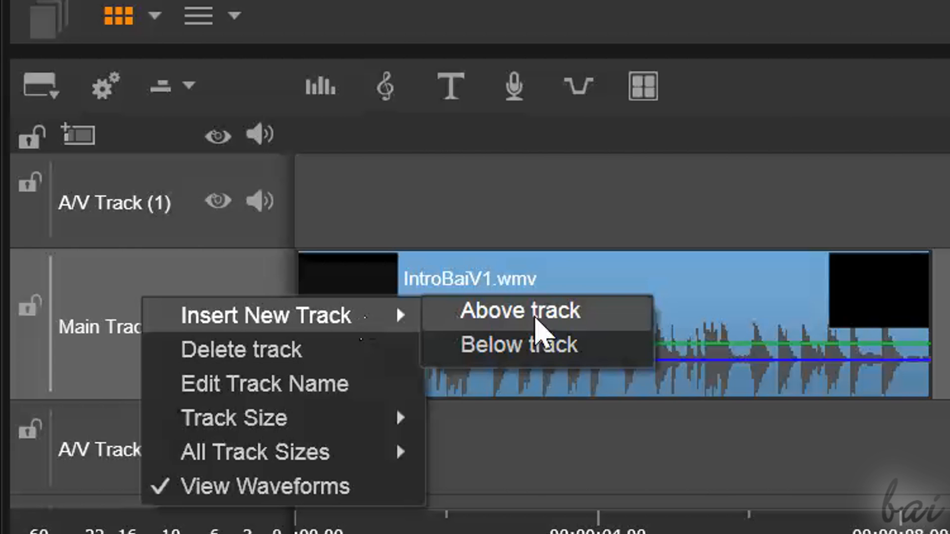
click(571, 319)
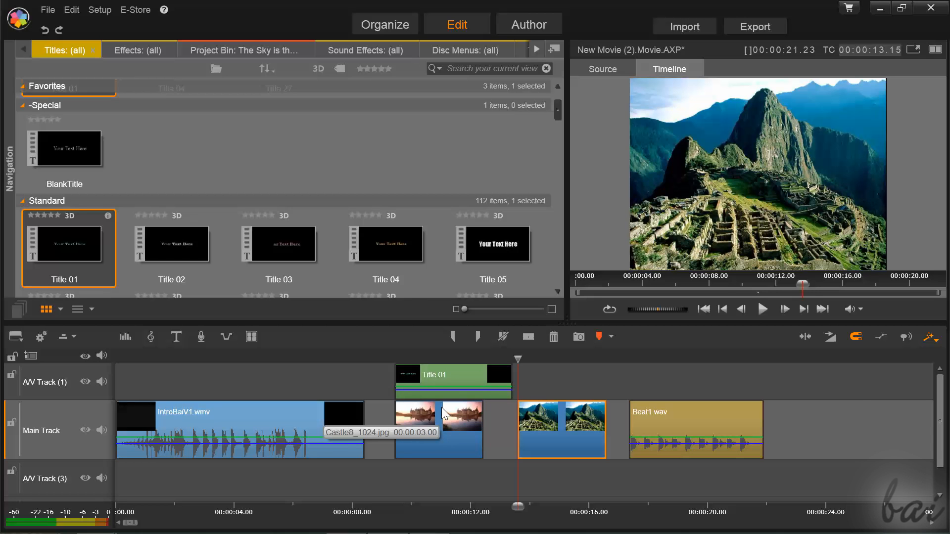
Step: Examine the clips on the timeline at different zoom levels and look through the stacked tracks
scroll(422, 392, up, 5)
scroll(422, 392, down, 4)
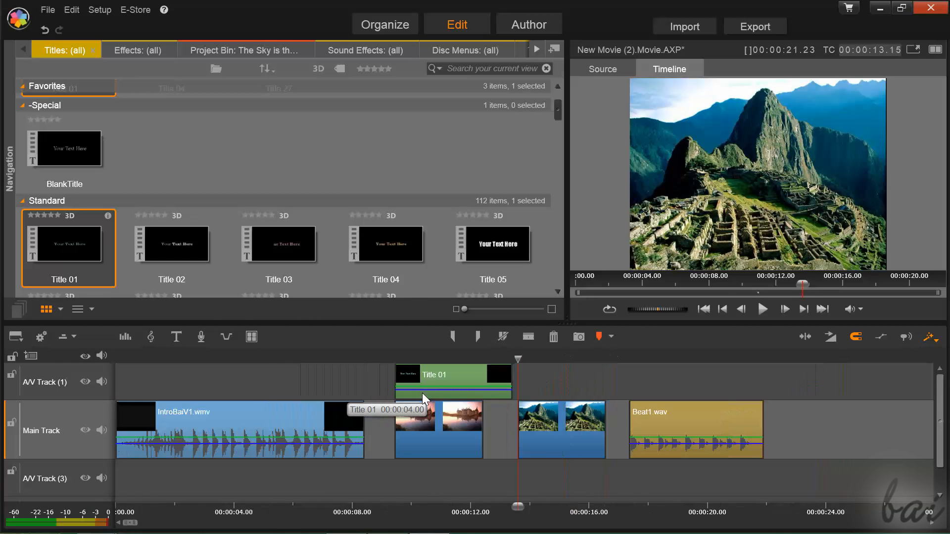
scroll(189, 399, up, 5)
scroll(189, 399, up, 4)
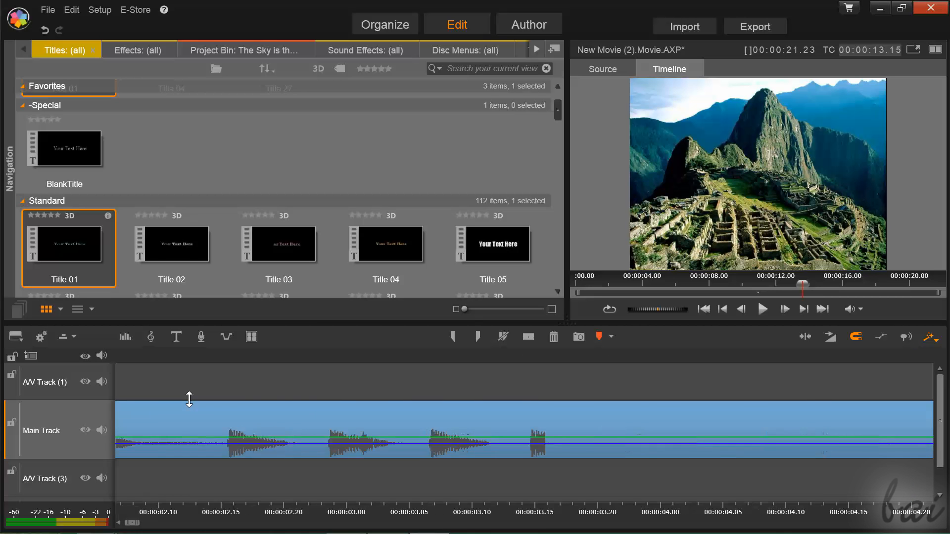
scroll(397, 441, down, 6)
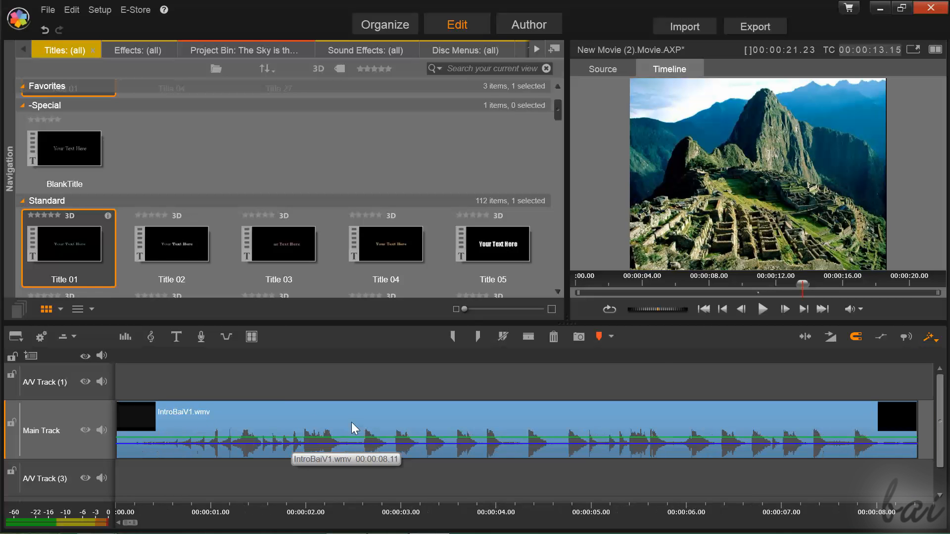
scroll(351, 422, down, 3)
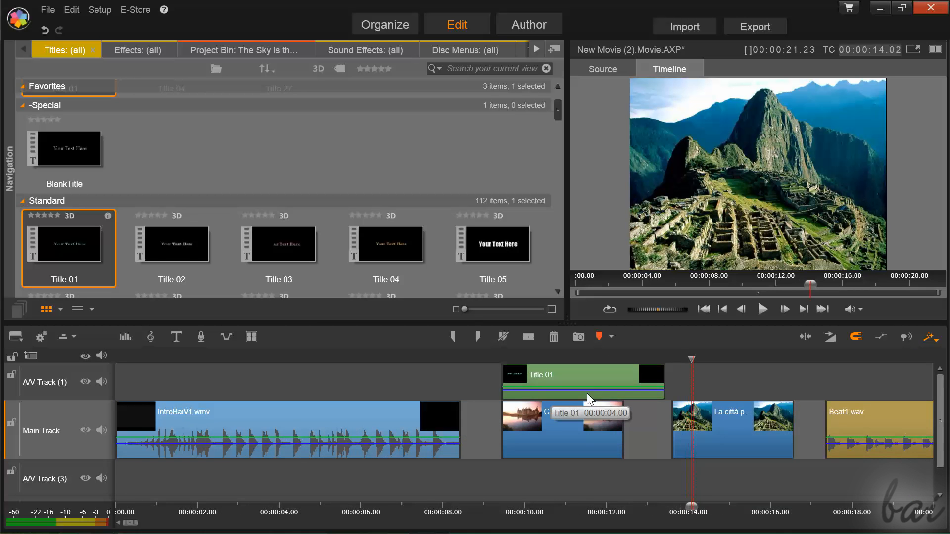
key(Right)
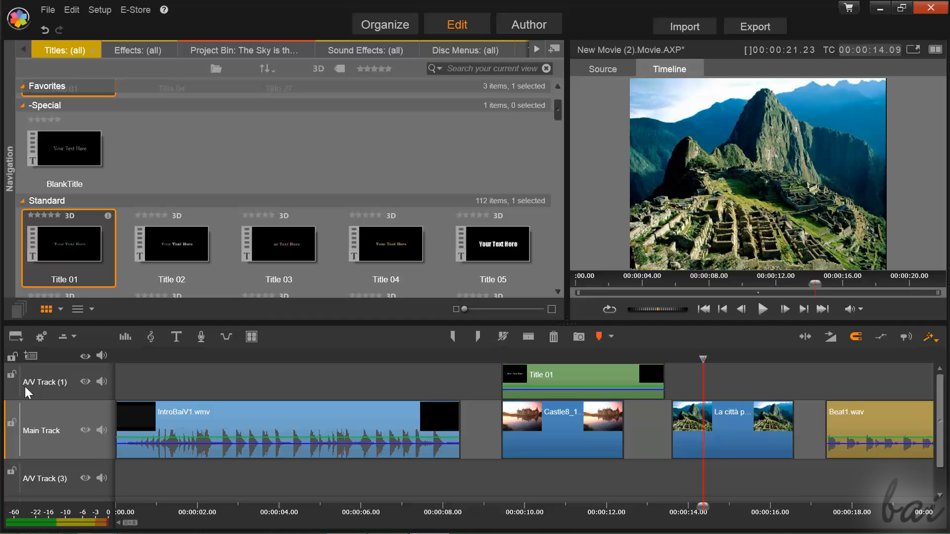
scroll(38, 418, down, 1)
scroll(107, 422, up, 1)
scroll(107, 423, down, 1)
scroll(107, 422, up, 1)
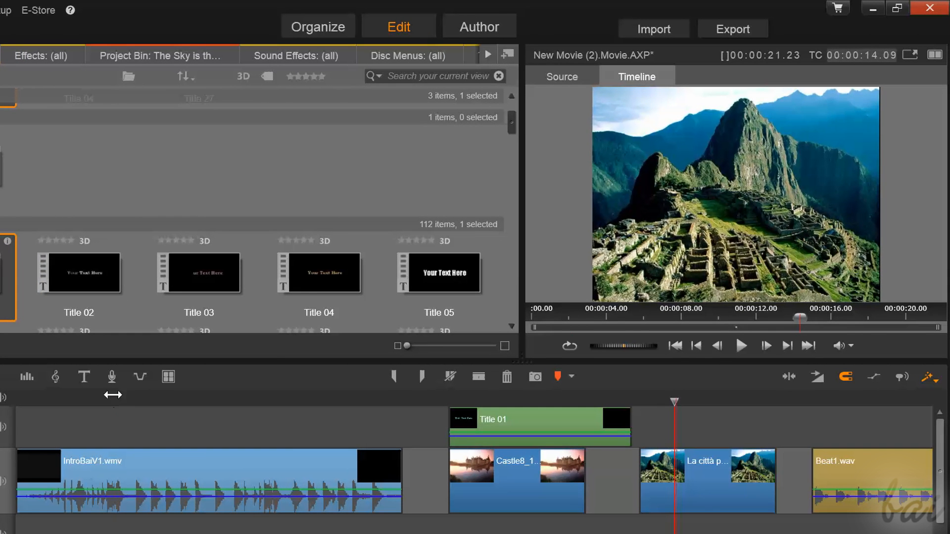
Step: Set the playhead near the start of IntroBaiV1.wmv and play the timeline
click(113, 394)
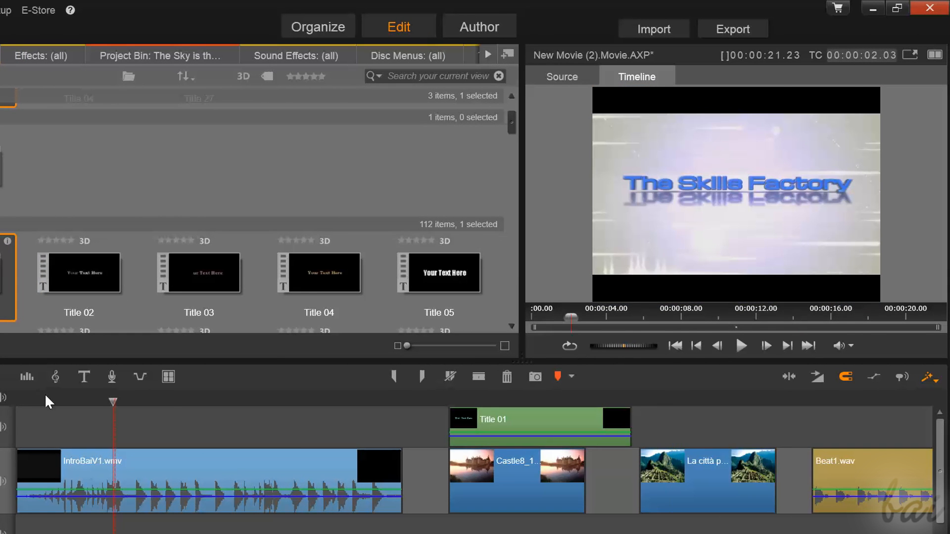
click(44, 396)
click(739, 346)
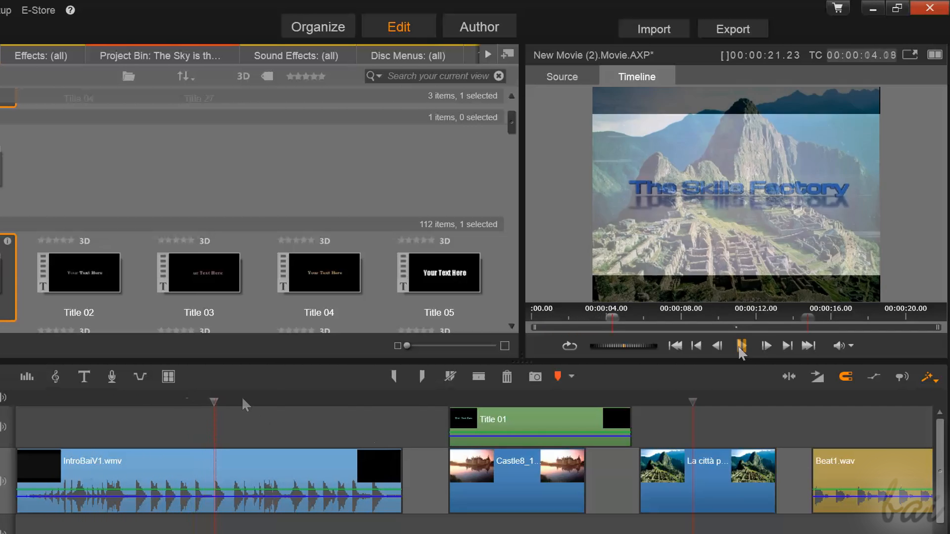
Step: Scrub the playhead through IntroBaiV1.wmv, and jump to the Title 01 and La città perduta clips along the way
drag(241, 395, 323, 396)
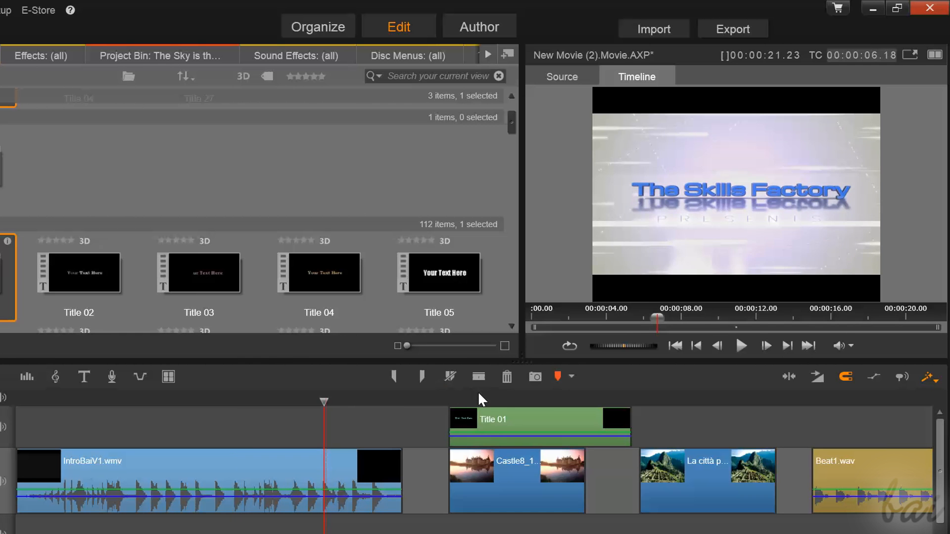
click(478, 391)
click(680, 391)
click(275, 398)
drag(201, 398, 366, 408)
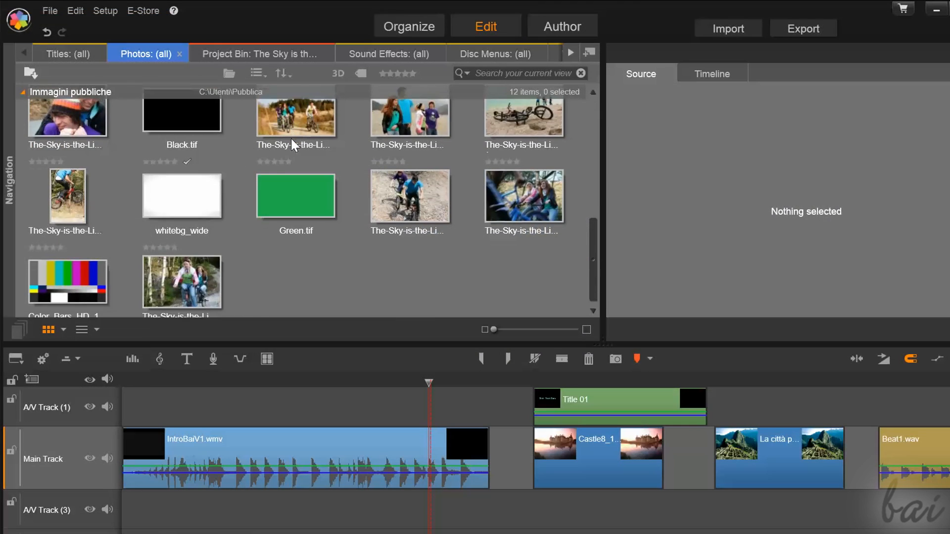
Step: Preview the public folder's The-Sky-is-the-Limit_03.jpg photo as a source in the player
click(445, 192)
click(523, 195)
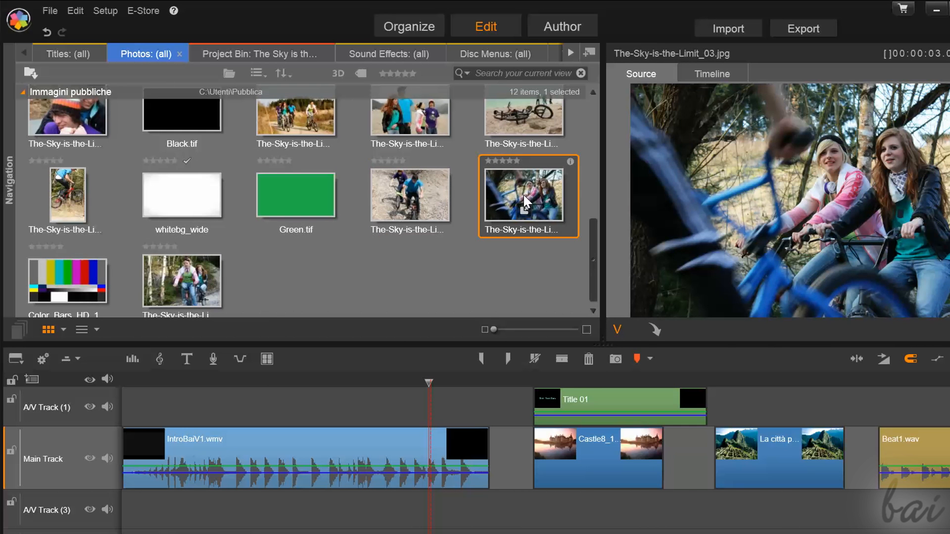
Step: Preview the last public photo as a source, and scrub the playhead around the BlankTitle and La città perduta clips
click(174, 290)
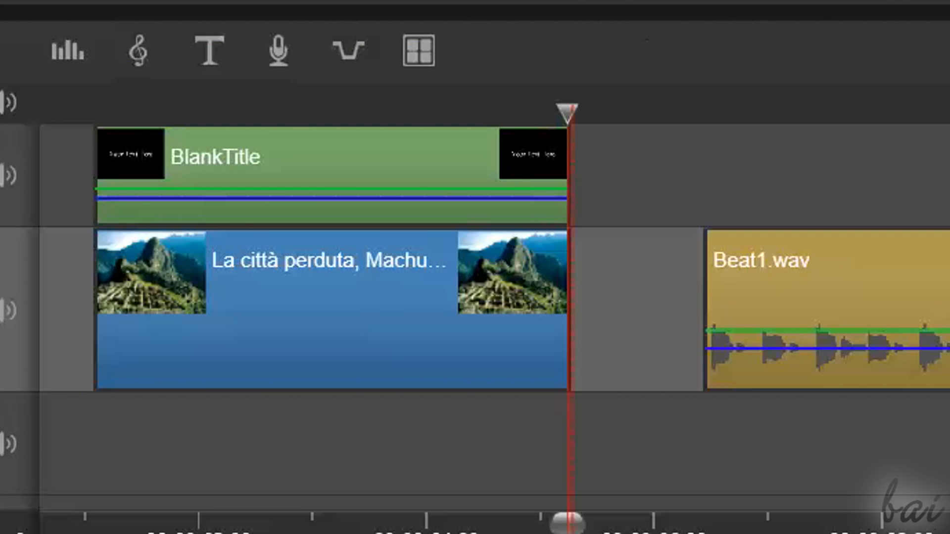
drag(86, 143, 54, 94)
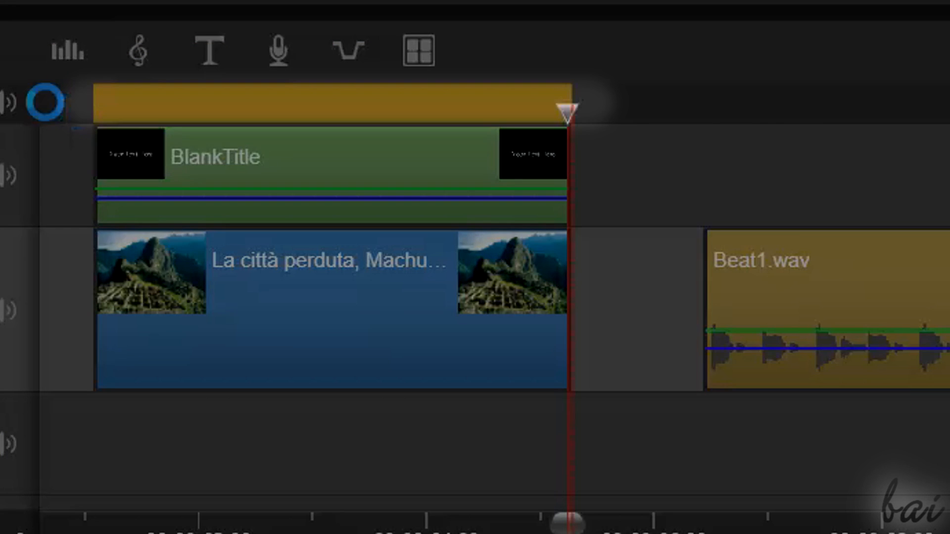
click(49, 104)
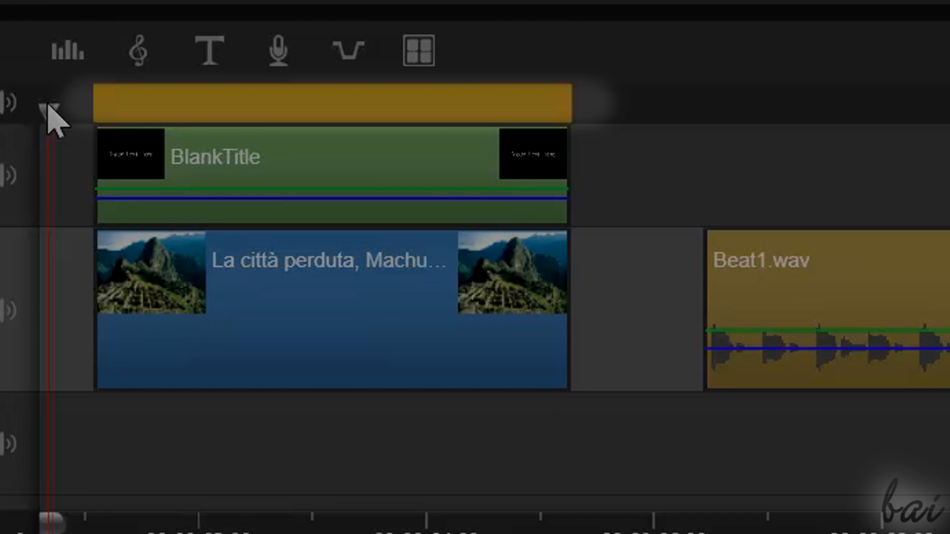
drag(52, 104, 166, 180)
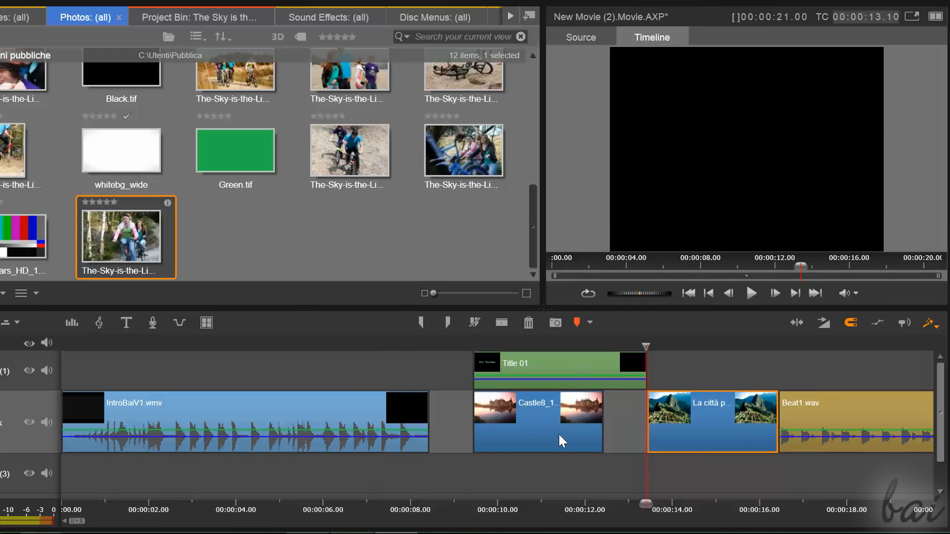
Step: Move La città perduta onto A/V Track (1) above the end of IntroBaiV1.wmv, and lengthen it by its end edge
mouse_move(534, 410)
mouse_down()
mouse_move(488, 470)
mouse_move(208, 469)
mouse_move(254, 443)
mouse_move(475, 422)
mouse_move(524, 400)
mouse_up()
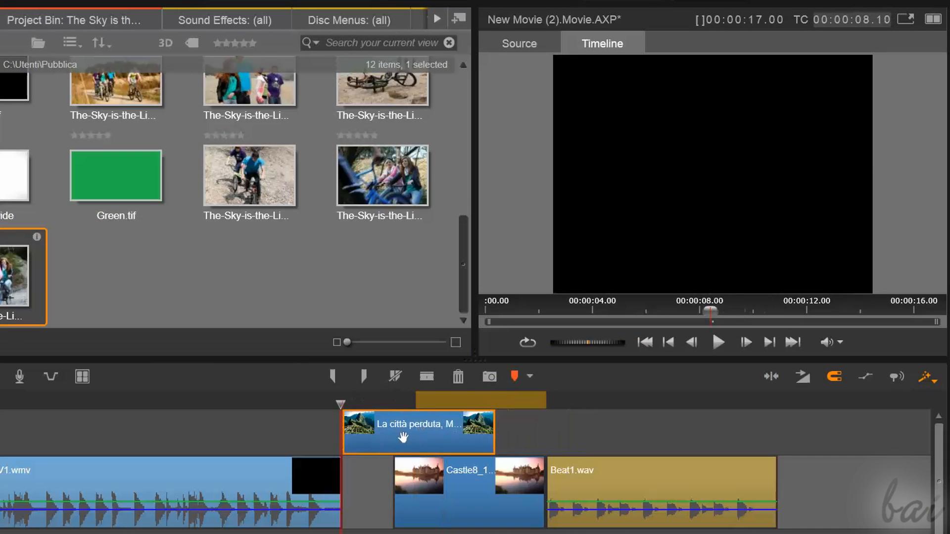
drag(403, 437, 372, 433)
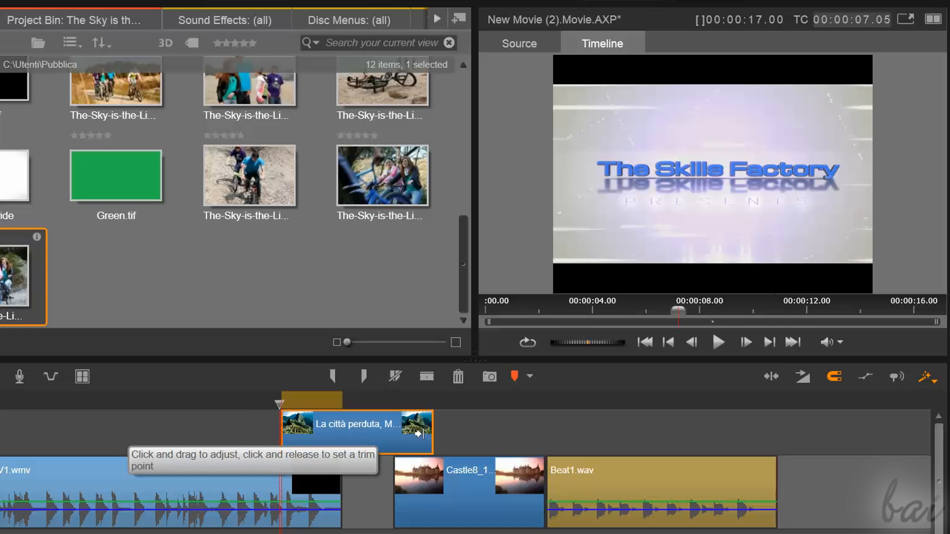
drag(419, 434, 685, 420)
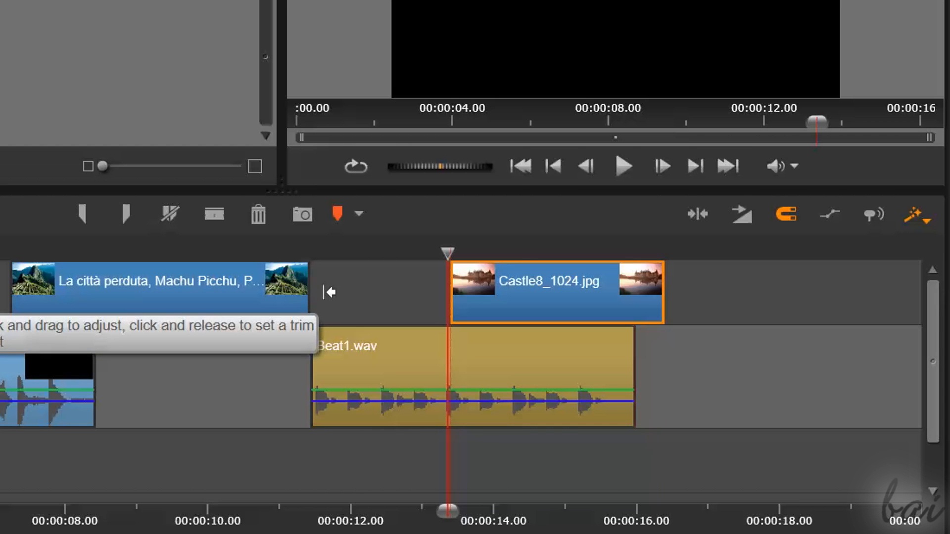
Step: Try trimming La città perduta and extending Beat1.wav by adjusting their end points
drag(329, 296, 24, 297)
drag(24, 297, 1, 297)
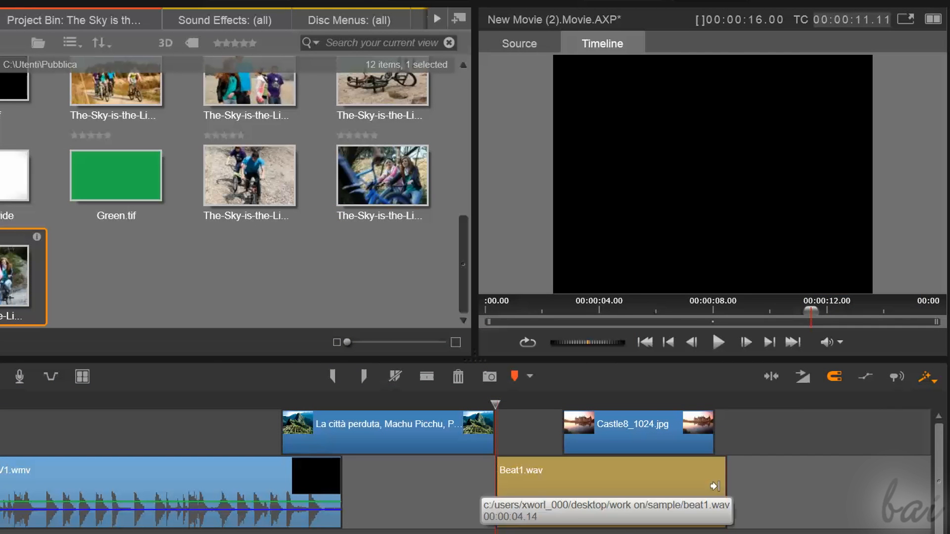
drag(714, 486, 854, 500)
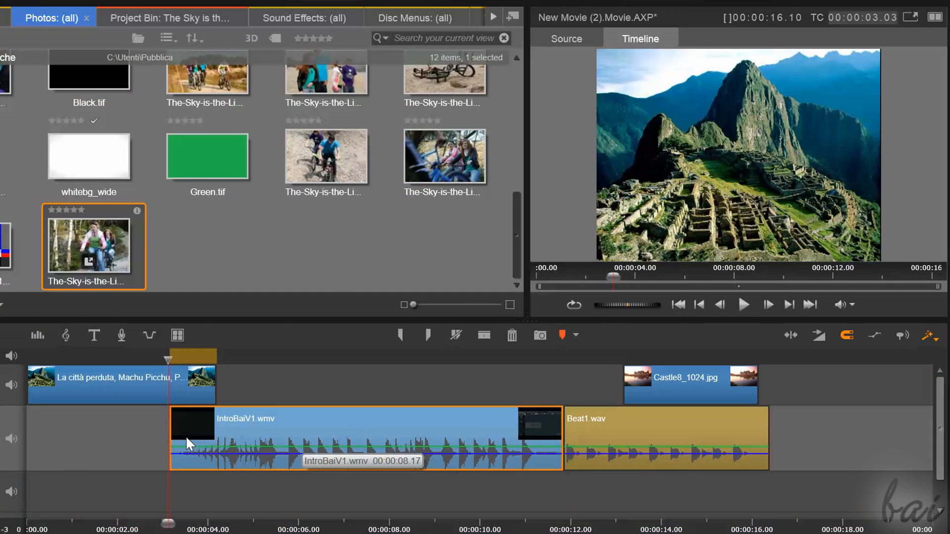
Step: Move IntroBaiV1.wmv back to the start of the Main Track, and pause the timeline playback
drag(177, 432, 60, 442)
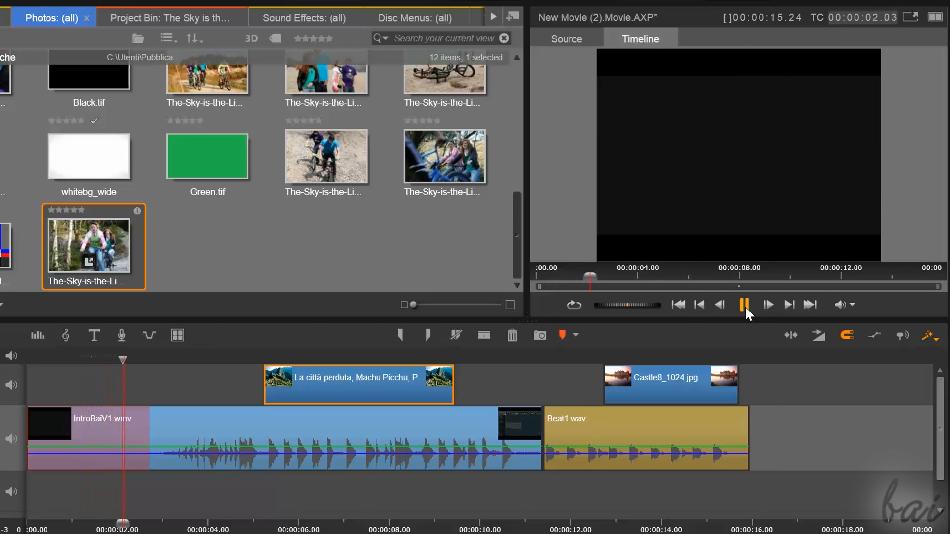
click(744, 306)
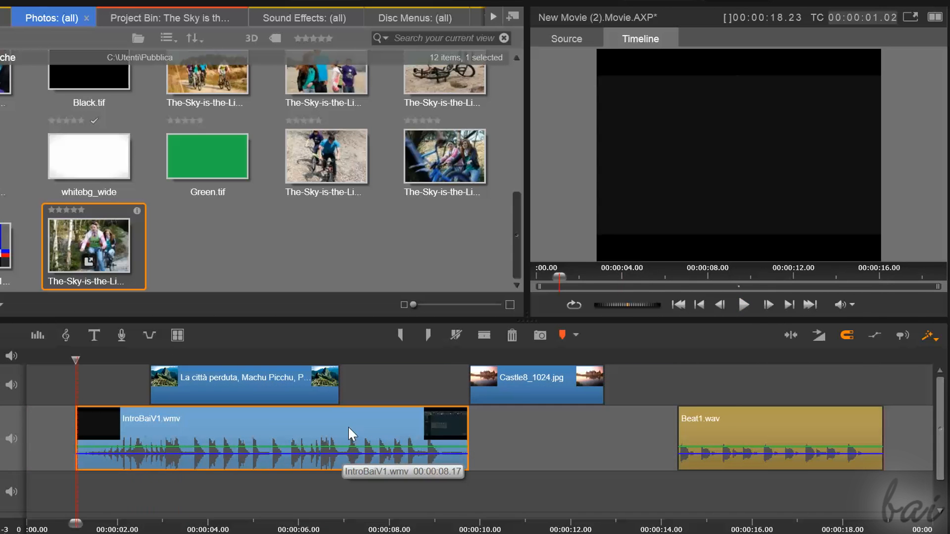
Step: Delete Castle8_1024.jpg from A/V Track (1), then undo and redo the deletion
click(602, 362)
click(553, 379)
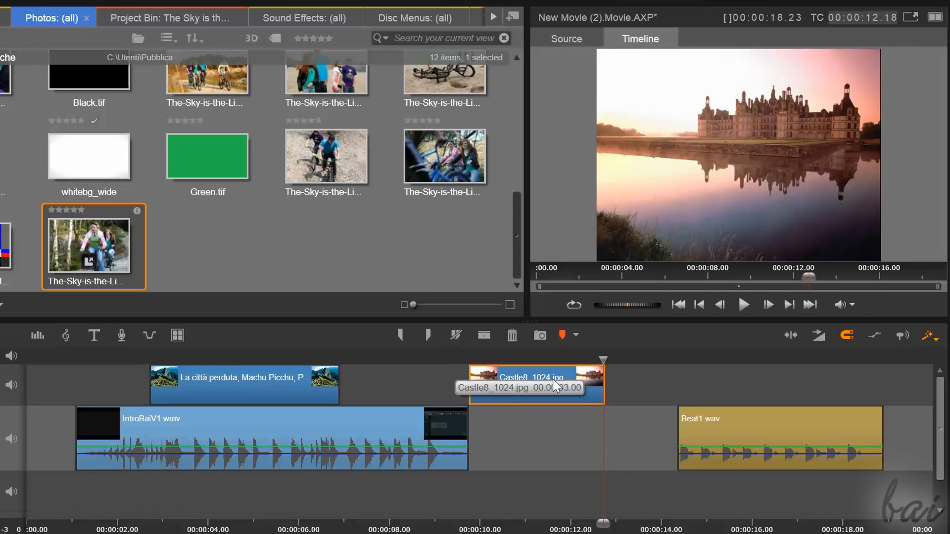
right_click(579, 376)
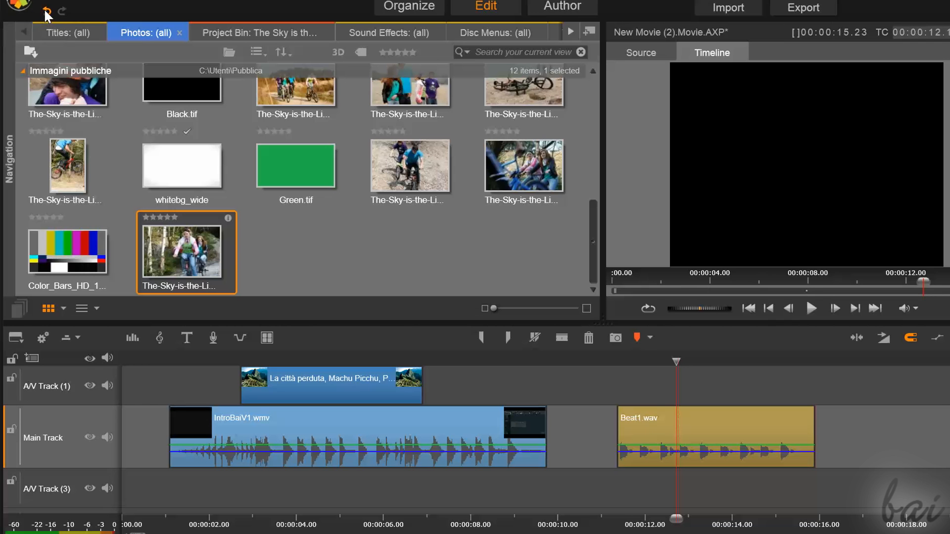
click(47, 11)
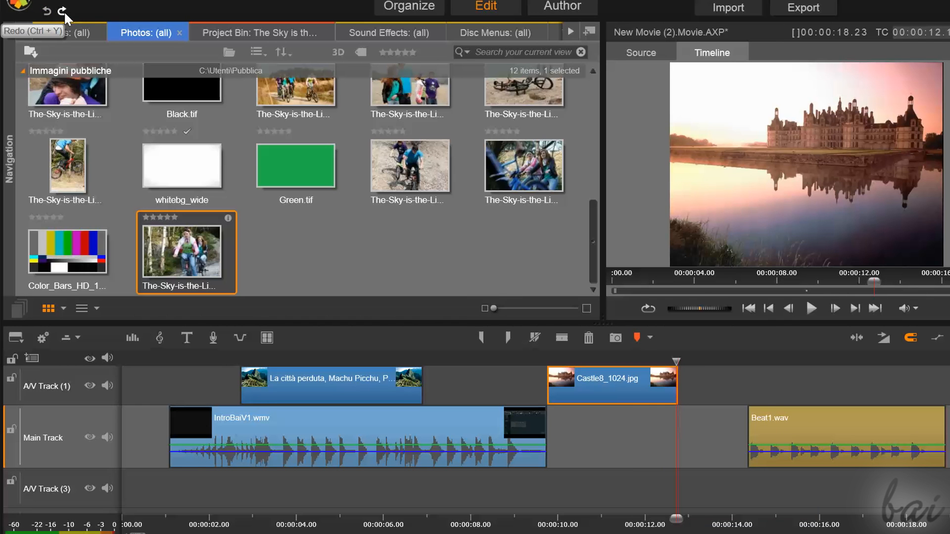
click(64, 11)
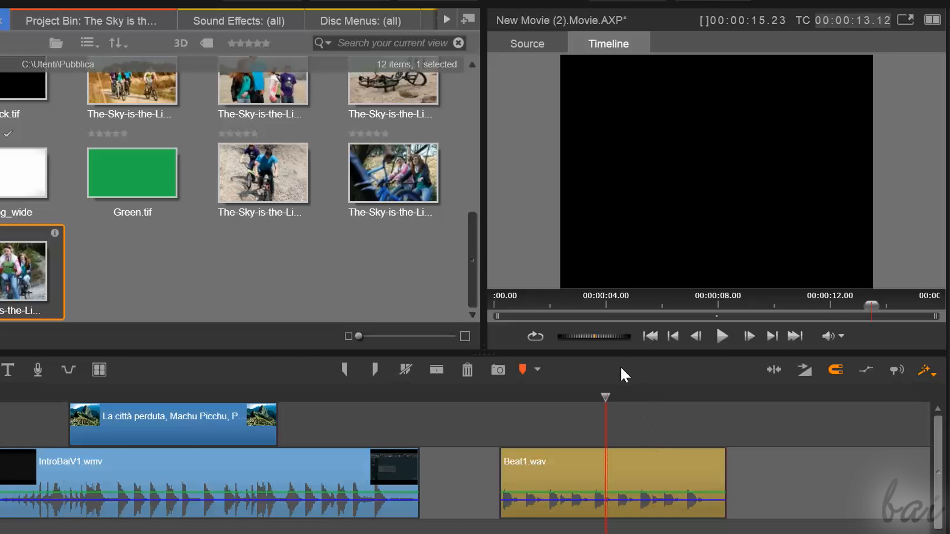
Step: Split Beat1.wav at 00:00:13.12 and move its second part farther along the Main Track
click(443, 376)
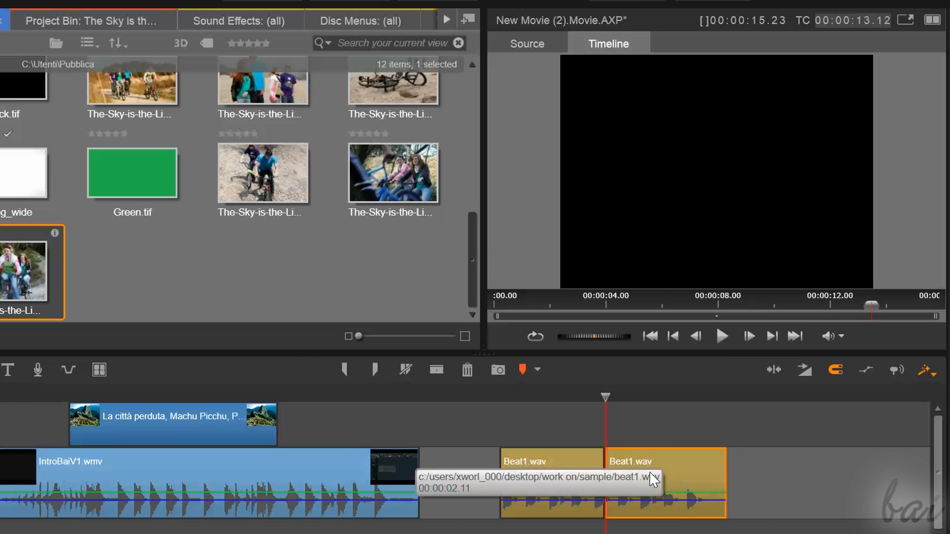
drag(649, 471, 743, 472)
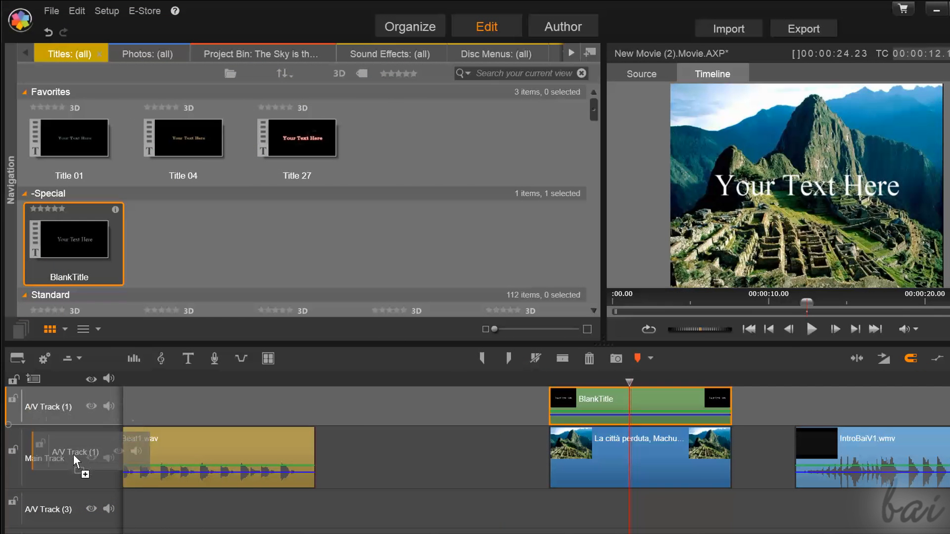
Step: Move A/V Track (1) below the Main Track, and return it to its place above
drag(73, 456, 73, 471)
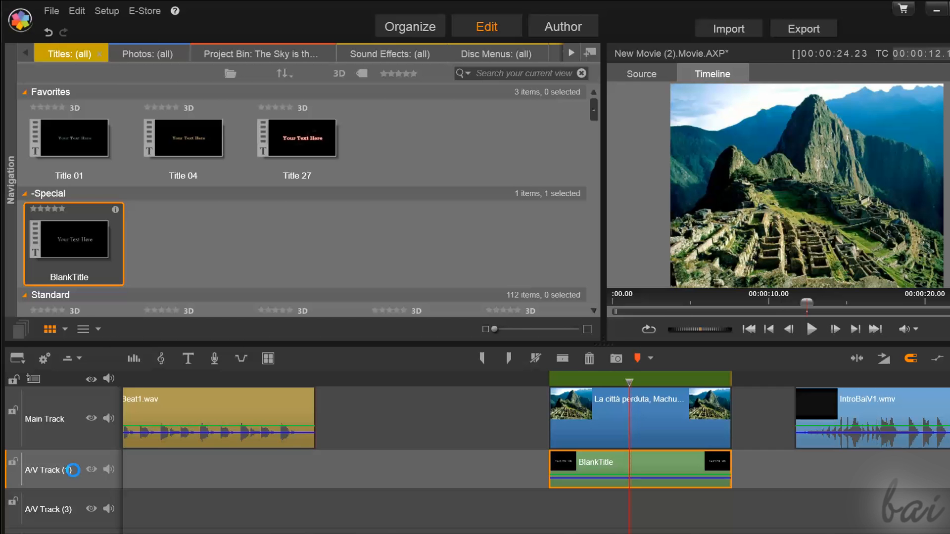
drag(76, 478, 78, 399)
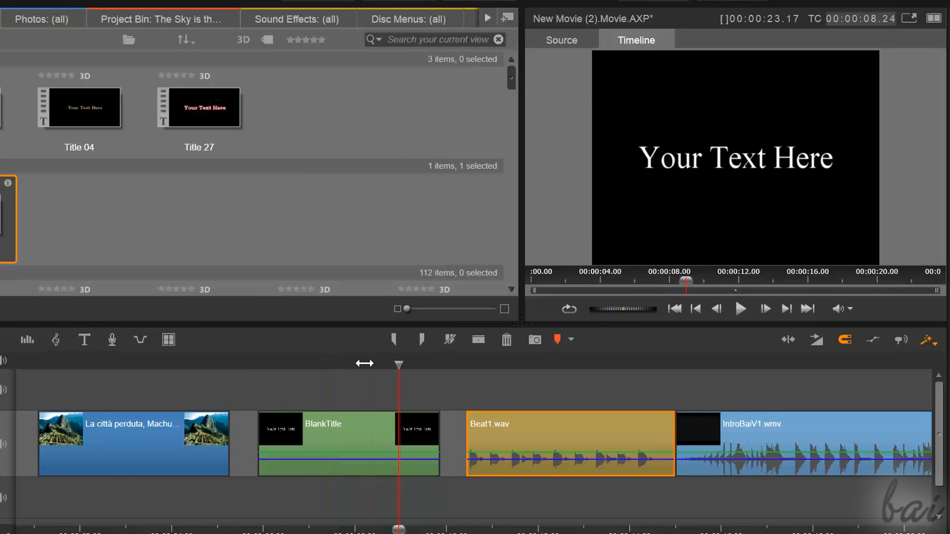
Step: Scrub the playhead through the first clips, and move BlankTitle ahead of La città perduta on the Main Track
drag(365, 363, 169, 376)
drag(51, 374, 316, 379)
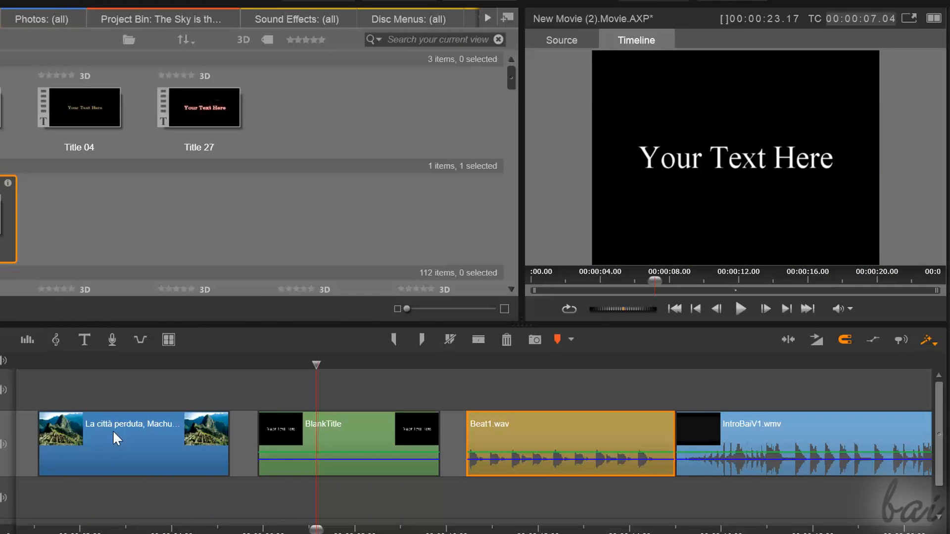
drag(351, 433, 118, 394)
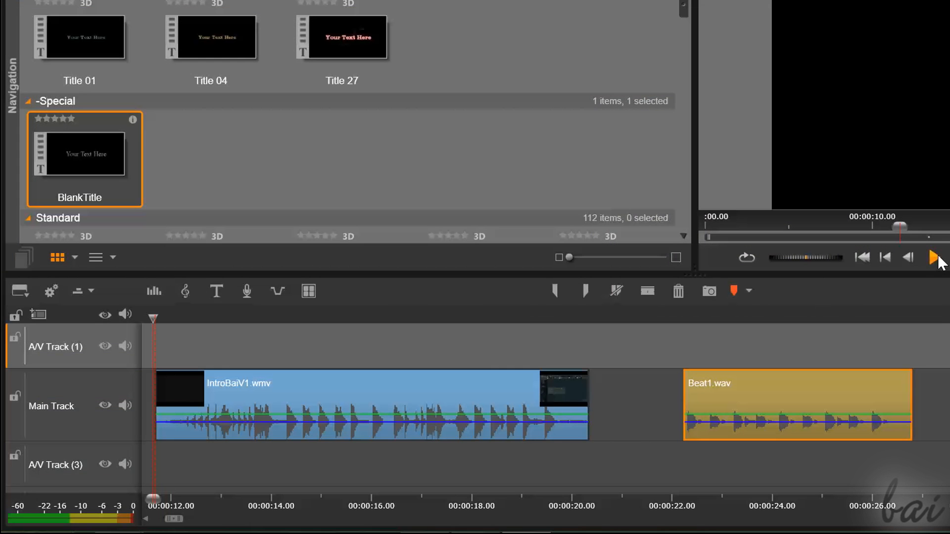
Step: Play the timeline from the start of IntroBaiV1.wmv, and vary the Main Track volume in the audio mixer
click(935, 258)
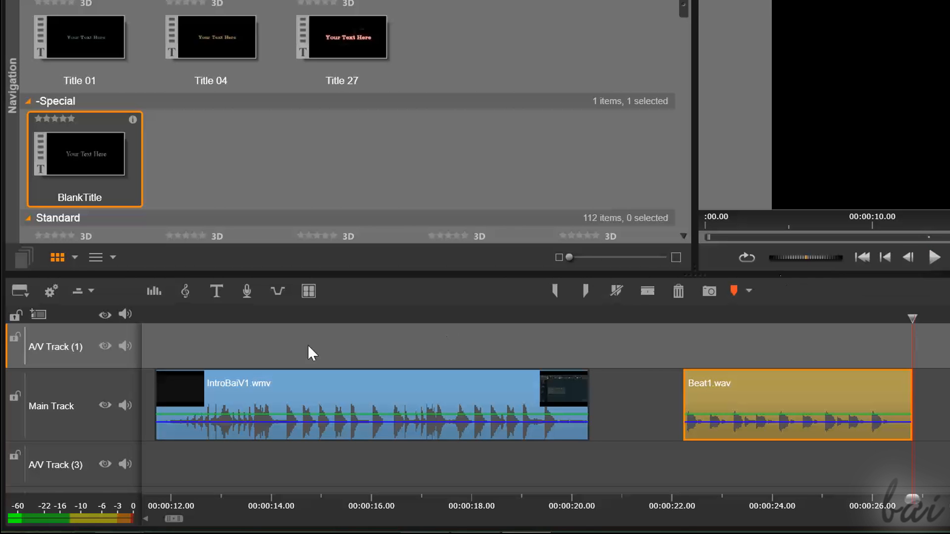
click(166, 318)
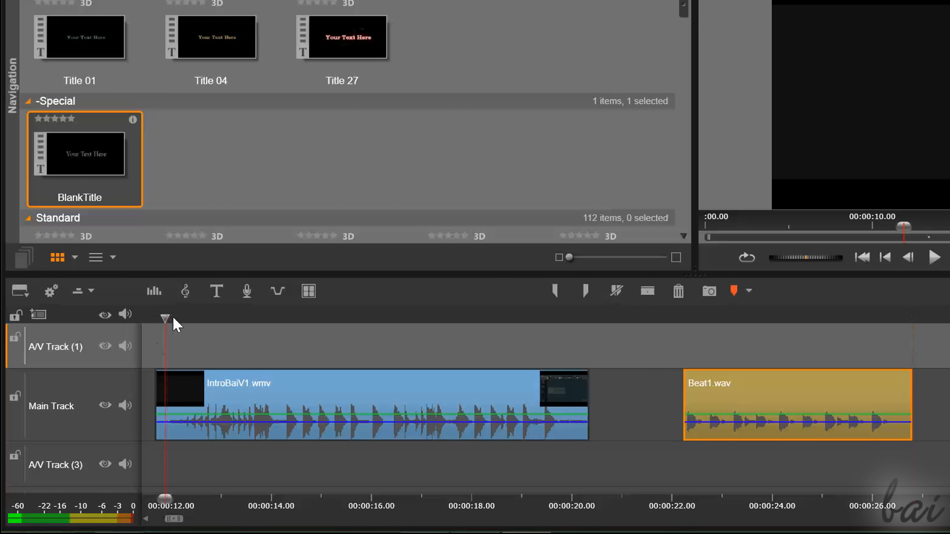
click(161, 291)
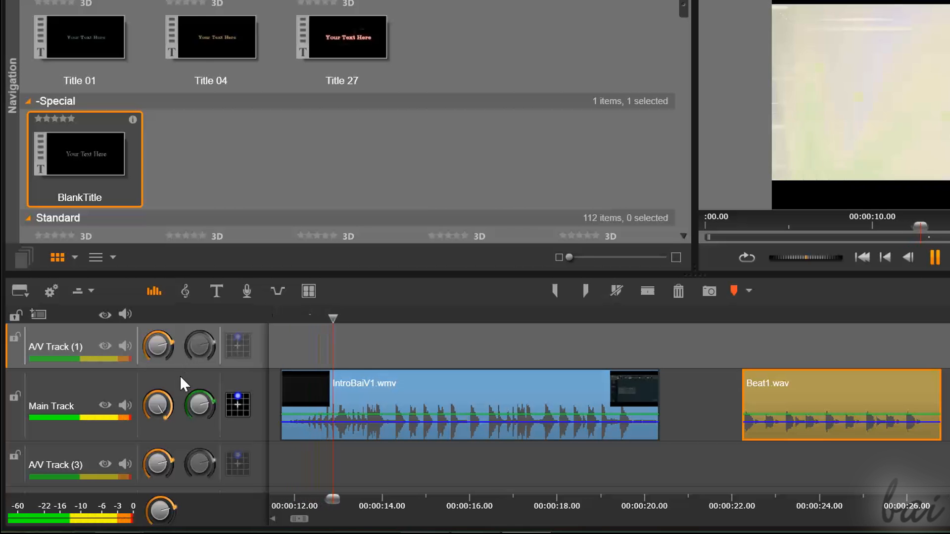
mouse_move(155, 404)
drag(162, 411, 144, 384)
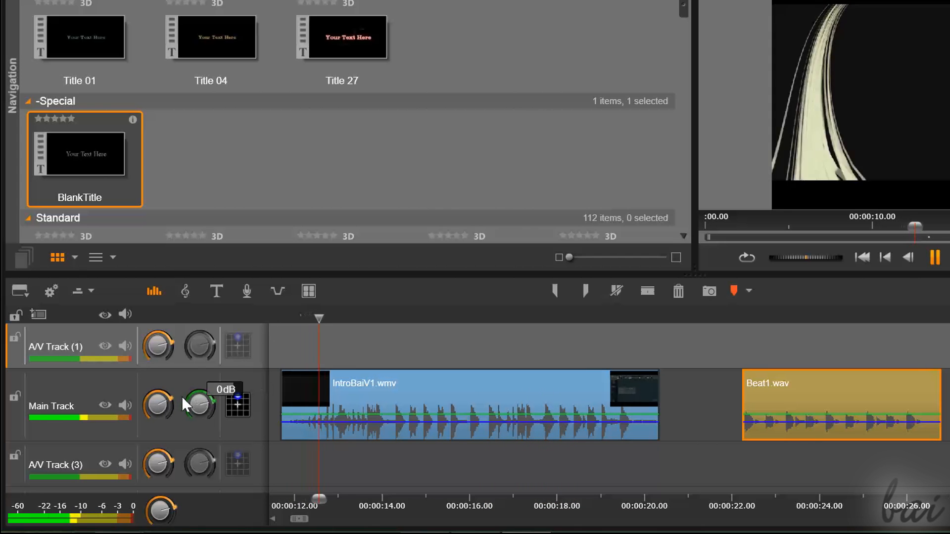
mouse_move(159, 413)
drag(159, 413, 154, 406)
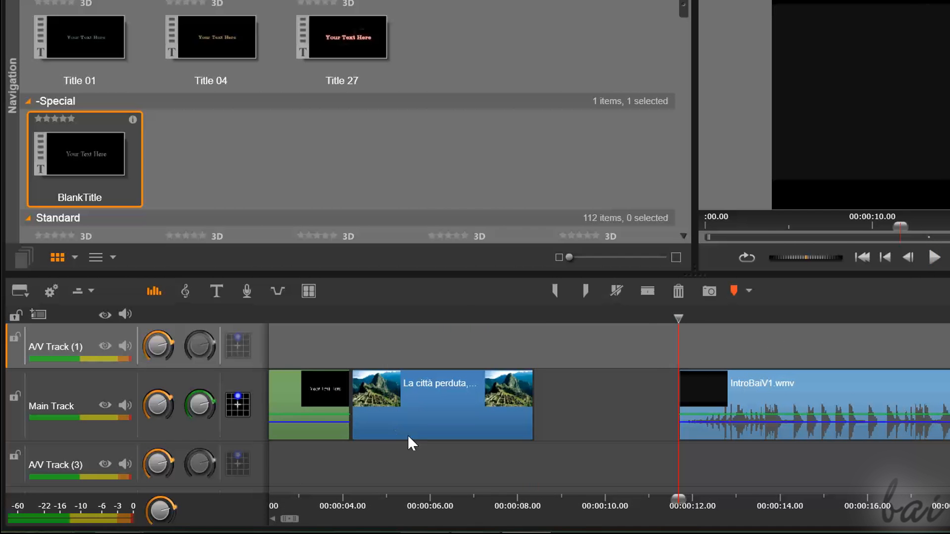
Step: Compare the audio mixer controls available for the La città perduta and IntroBaiV1.wmv clips
click(407, 435)
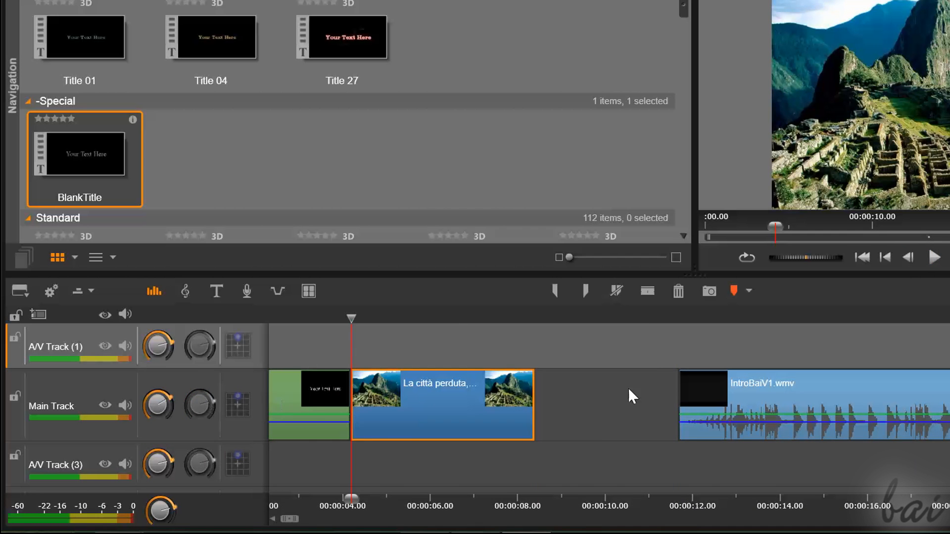
click(790, 391)
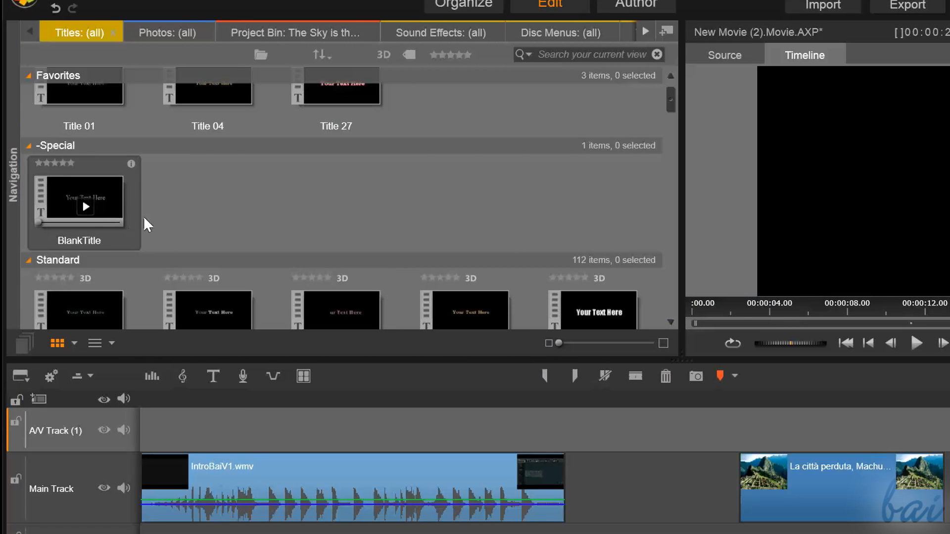
Step: Add BlankTitle to A/V Track (1) starting just before La città perduta, and open it in the Title Editor
drag(90, 195, 703, 426)
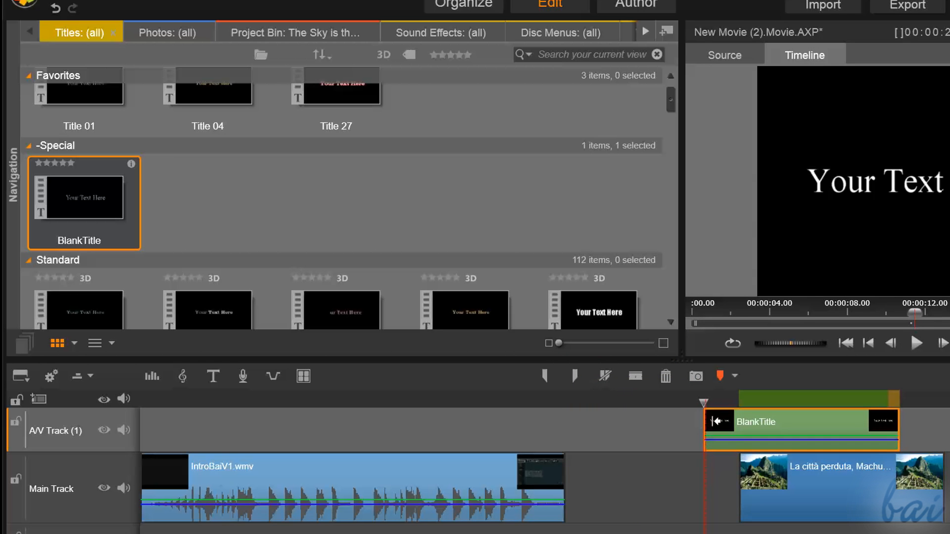
click(790, 425)
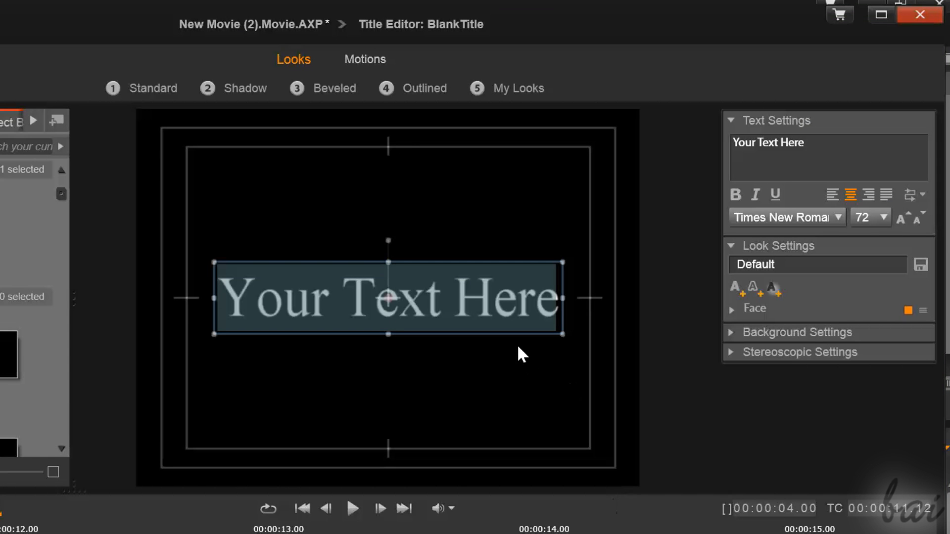
Step: Replace the title text with "hello", change its font size and make it bold
text(hello)
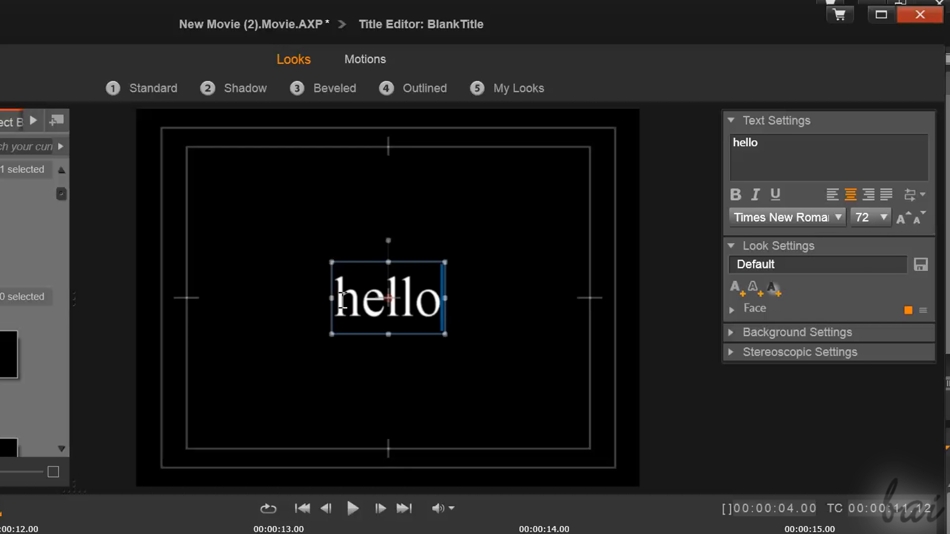
double_click(342, 300)
click(883, 216)
scroll(915, 357, down, 5)
click(861, 376)
click(735, 194)
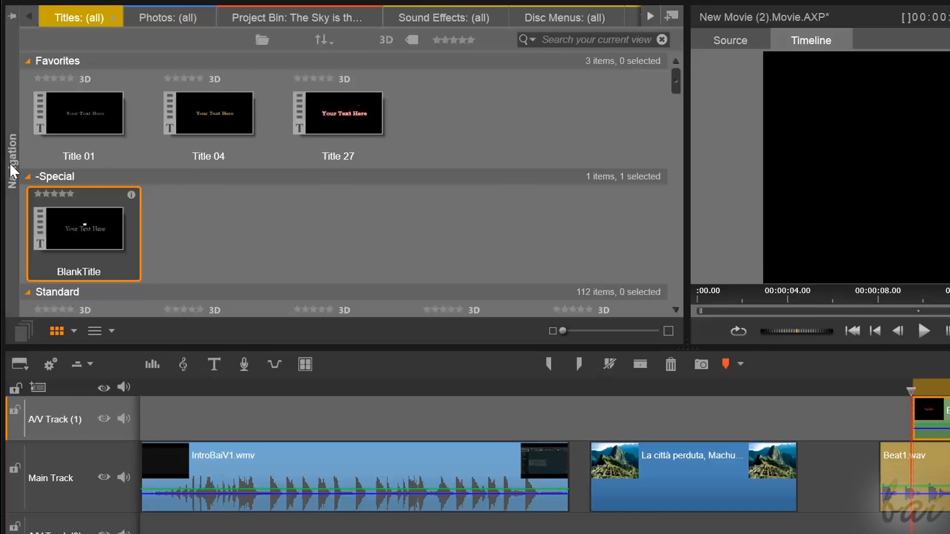
Step: Show the Effects content in the library and preview the Water Wave (Wide Waves) effect from the 2D-3D group
mouse_move(12, 171)
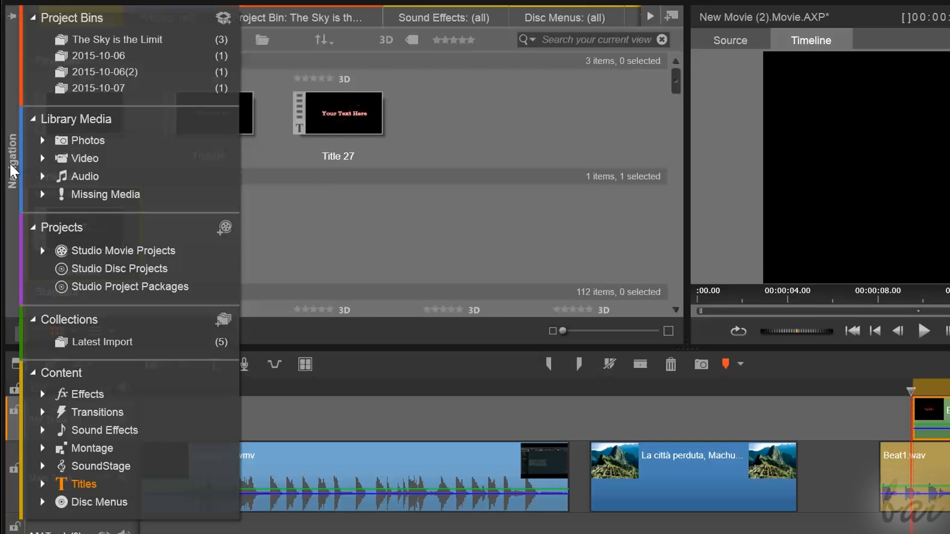
click(93, 395)
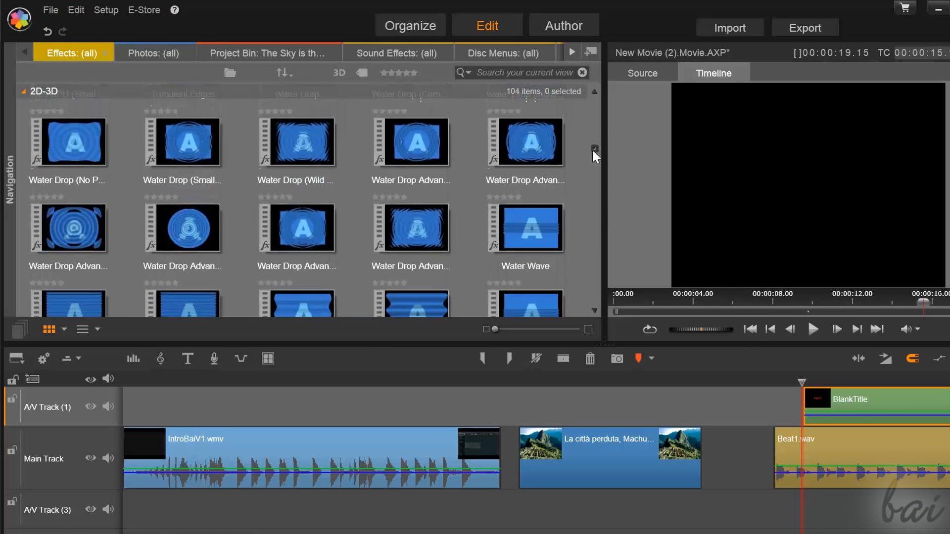
scroll(592, 149, down, 3)
click(370, 159)
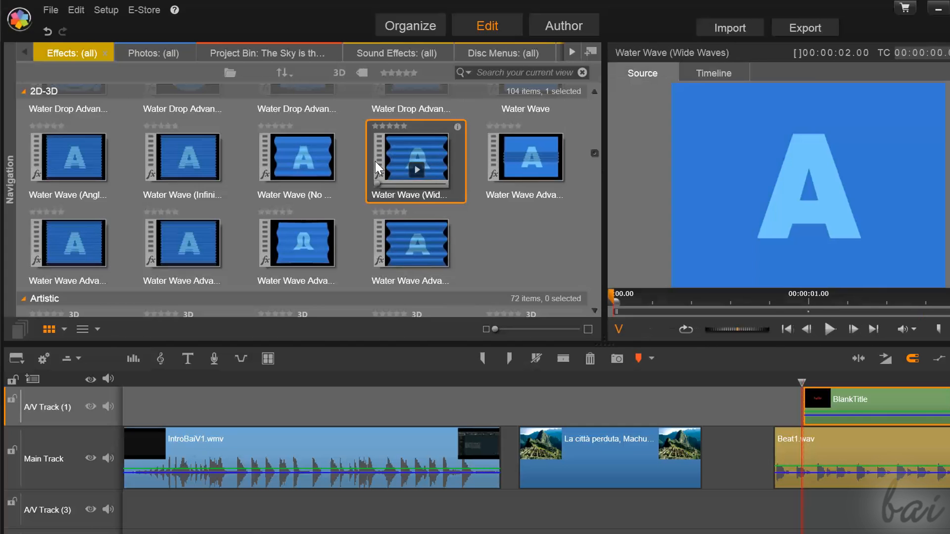
Step: Apply the Water Wave (Wide Waves) effect to the La città perduta clip and play the movie
click(830, 329)
drag(411, 155, 591, 446)
scroll(932, 225, down, 4)
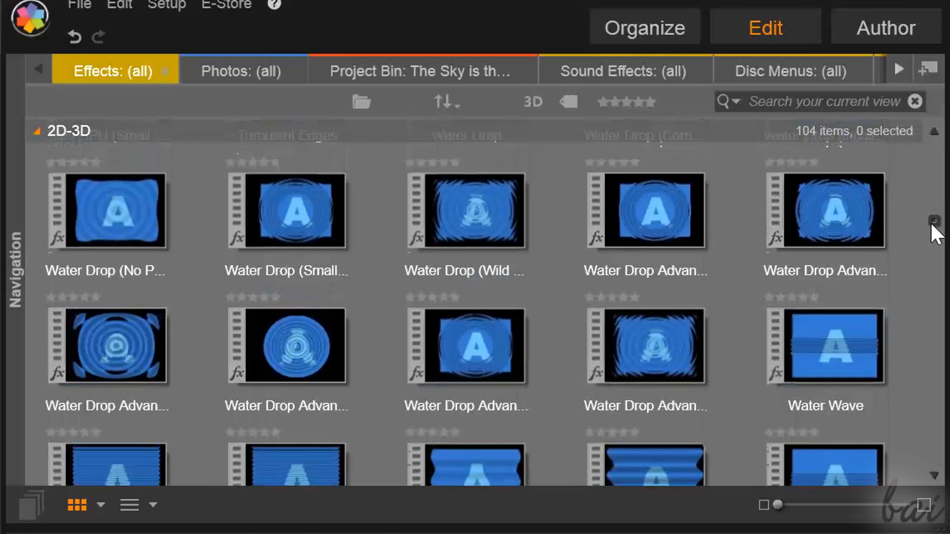
scroll(933, 228, down, 2)
scroll(939, 239, down, 1)
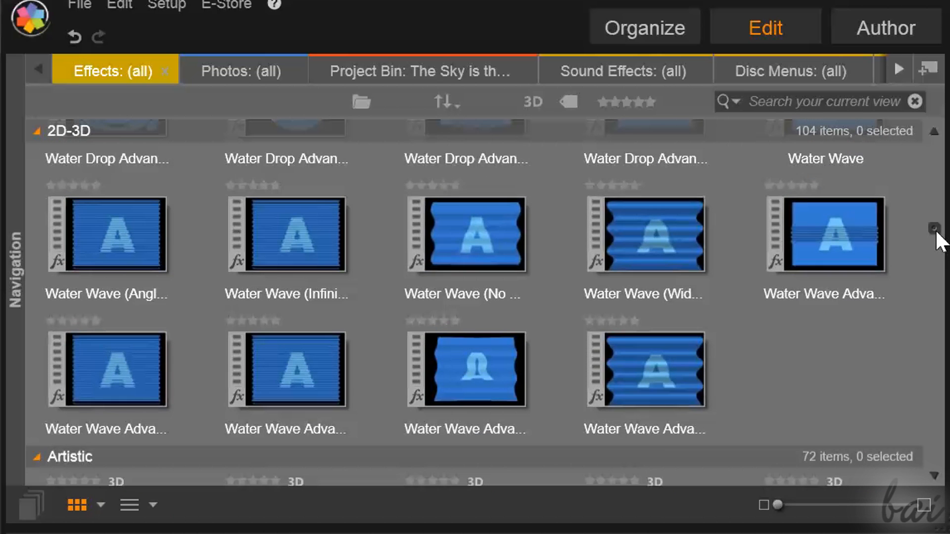
click(593, 253)
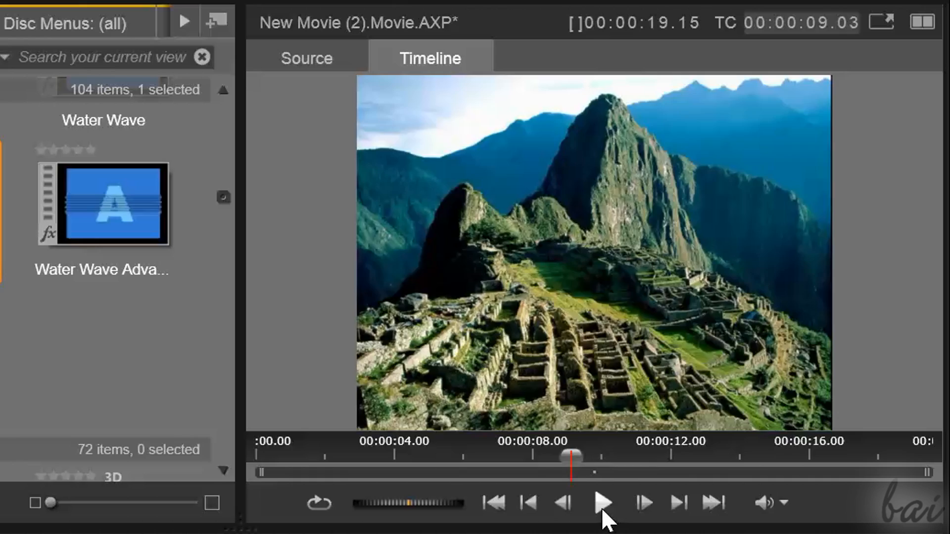
click(603, 503)
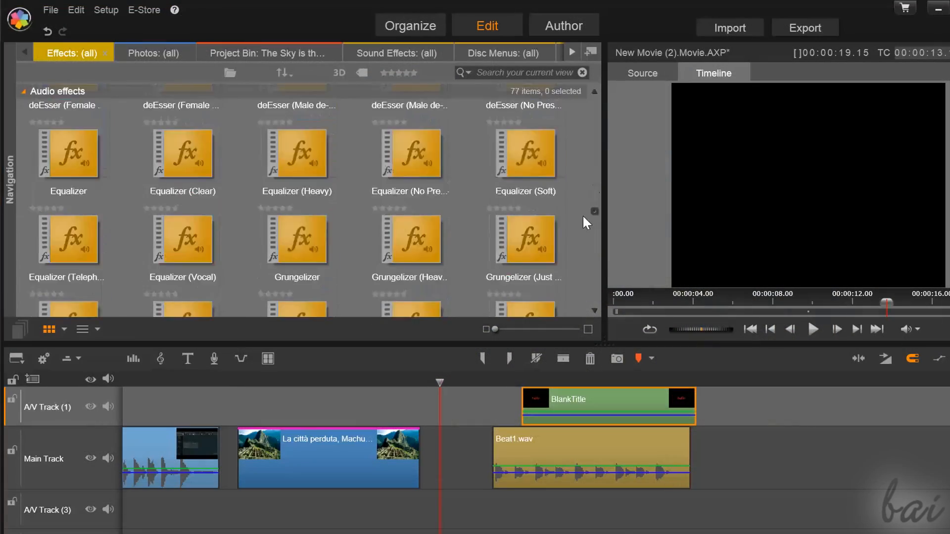
Step: Browse the Audio effects group, previewing ChannelTool (MS Stereo to LR) and the Reverb effects, including Reverb (Cavern)
mouse_move(583, 216)
mouse_down()
mouse_move(578, 236)
mouse_move(593, 202)
mouse_up()
click(830, 327)
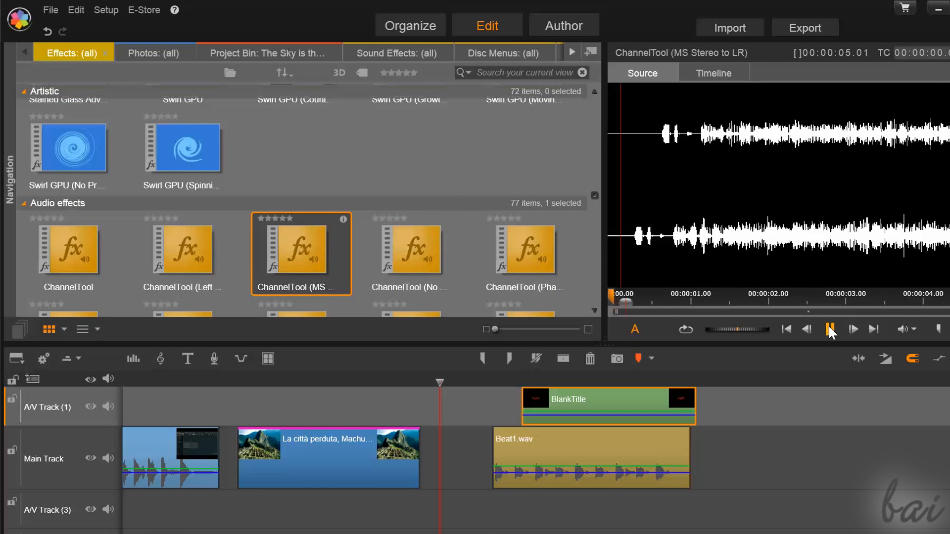
scroll(474, 216, down, 5)
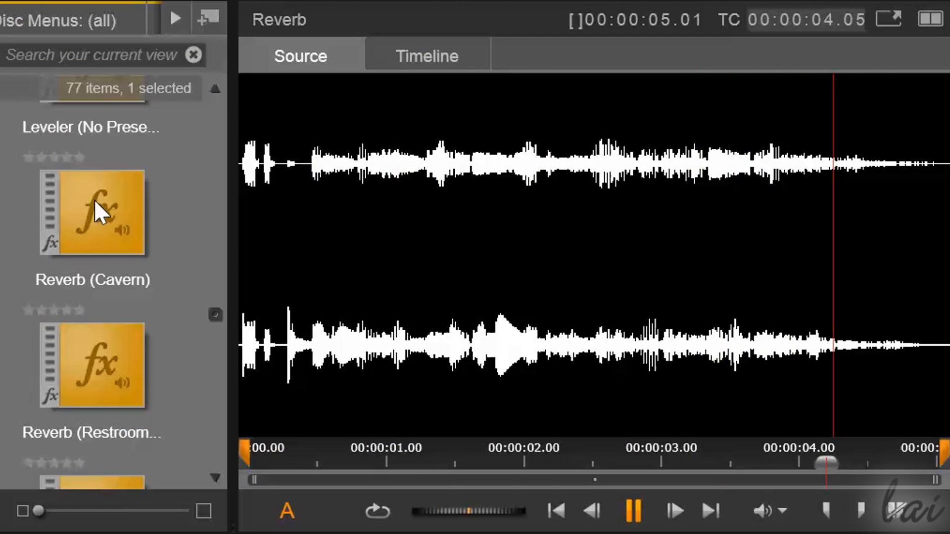
click(551, 171)
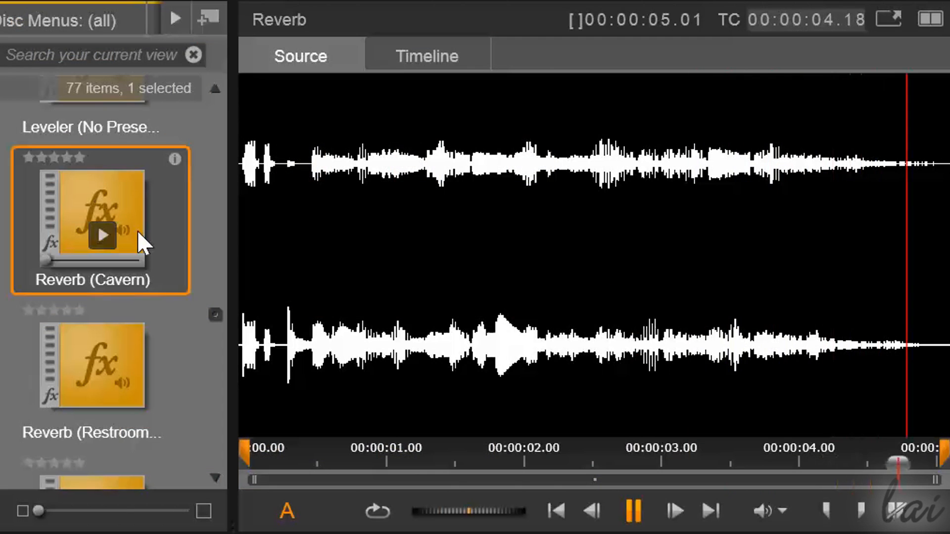
click(634, 511)
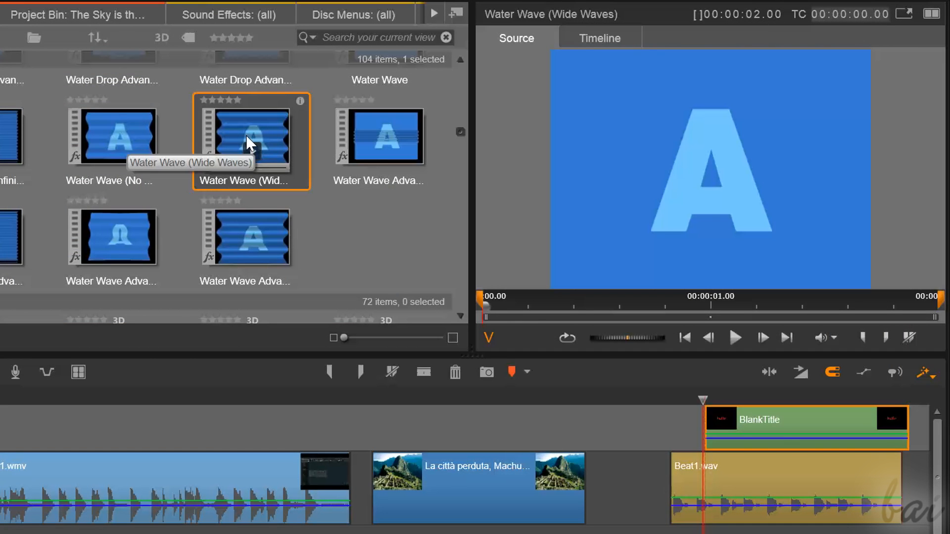
Step: Apply the Water Wave (Wide Waves) effect to the La città perduta clip and add a fade-in at its start
drag(246, 135, 456, 475)
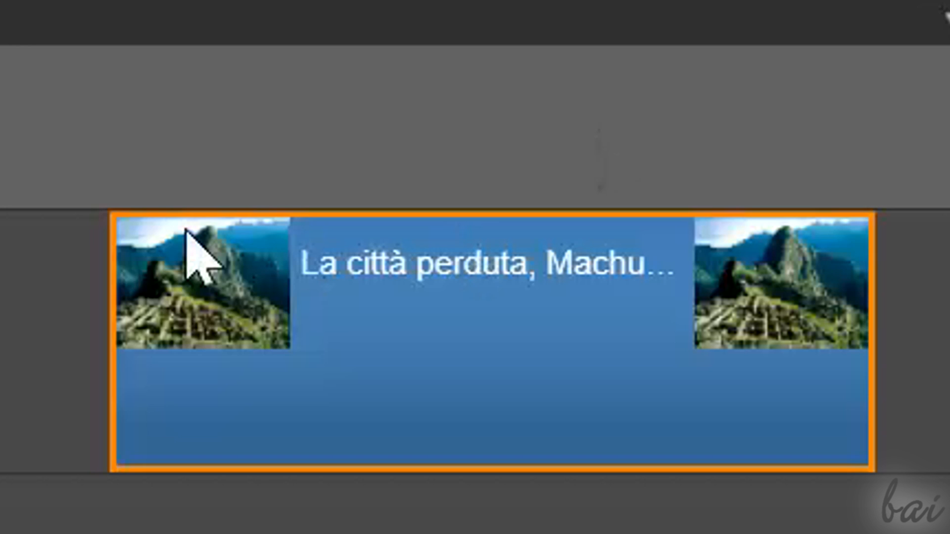
mouse_move(134, 235)
drag(133, 237, 278, 317)
Step: Lengthen the fade-in at the start of the Beat1.wav clip to over half of its length
click(743, 300)
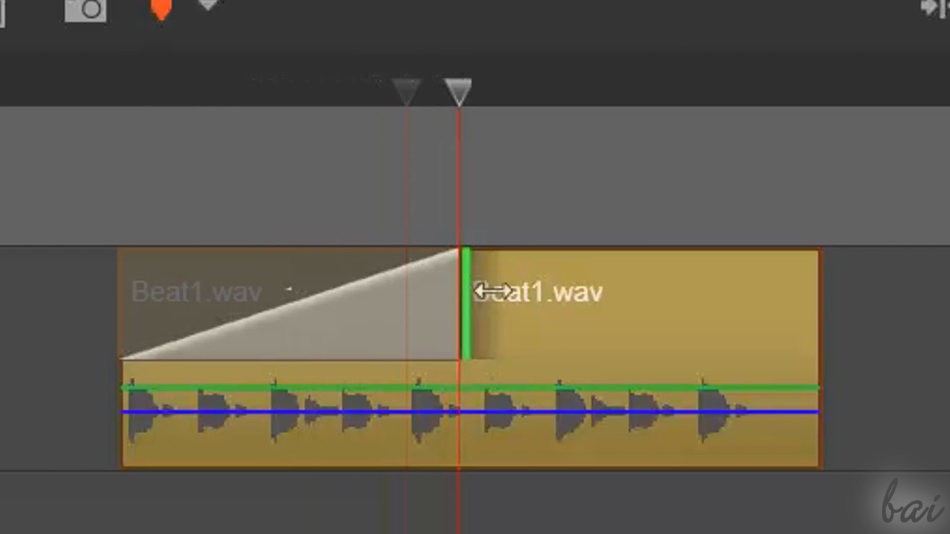
drag(492, 291, 564, 302)
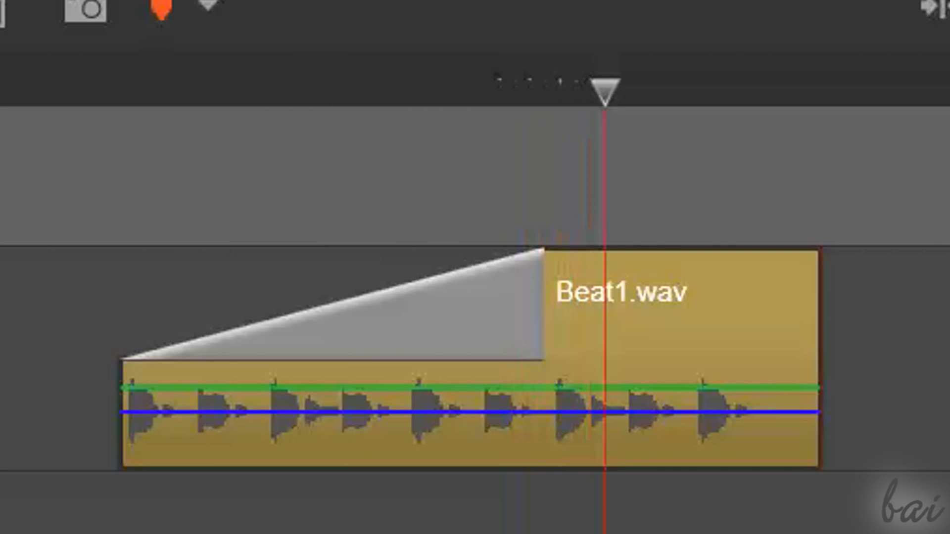
Step: Preview the Pinwheel 3 wipe transition, apply it to the fade at the start of La città perduta, and play the movie
mouse_move(9, 92)
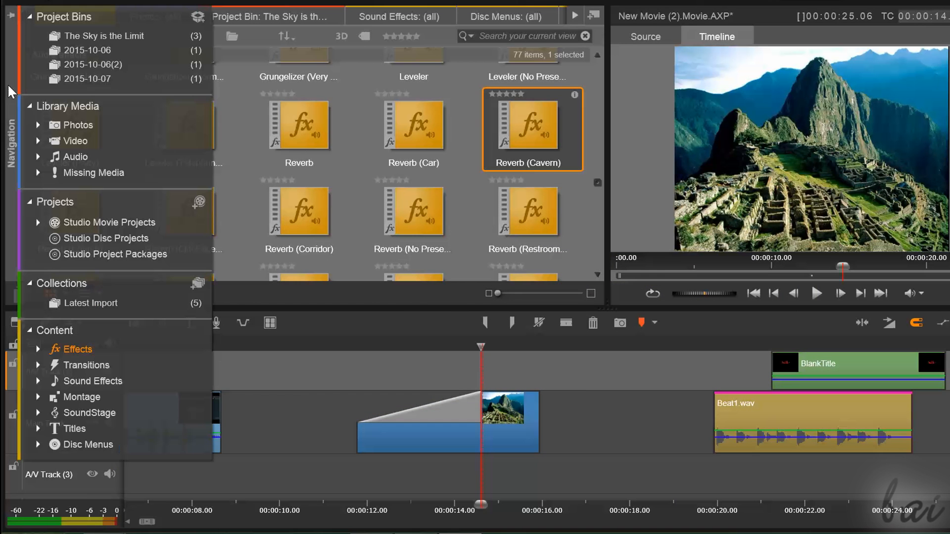
click(86, 367)
scroll(311, 154, up, 3)
click(834, 293)
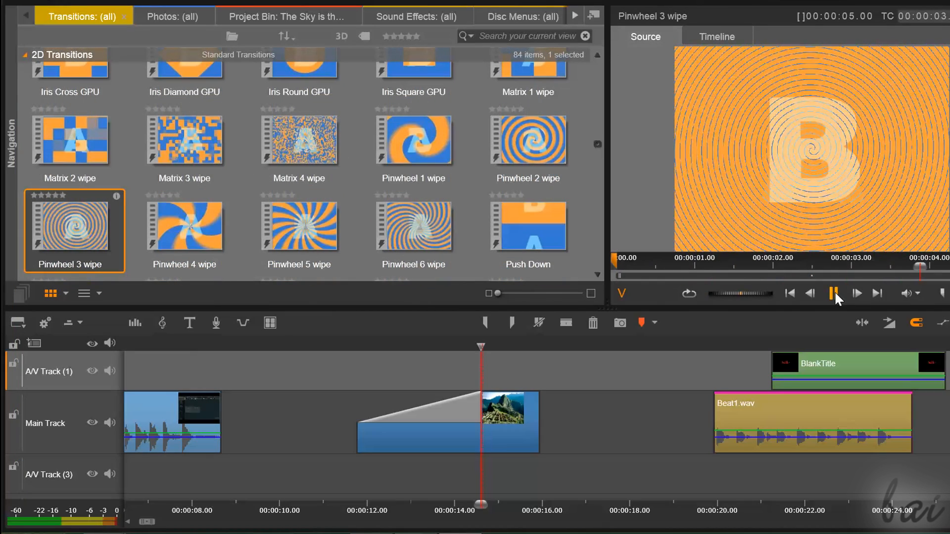
drag(54, 225, 422, 406)
click(818, 295)
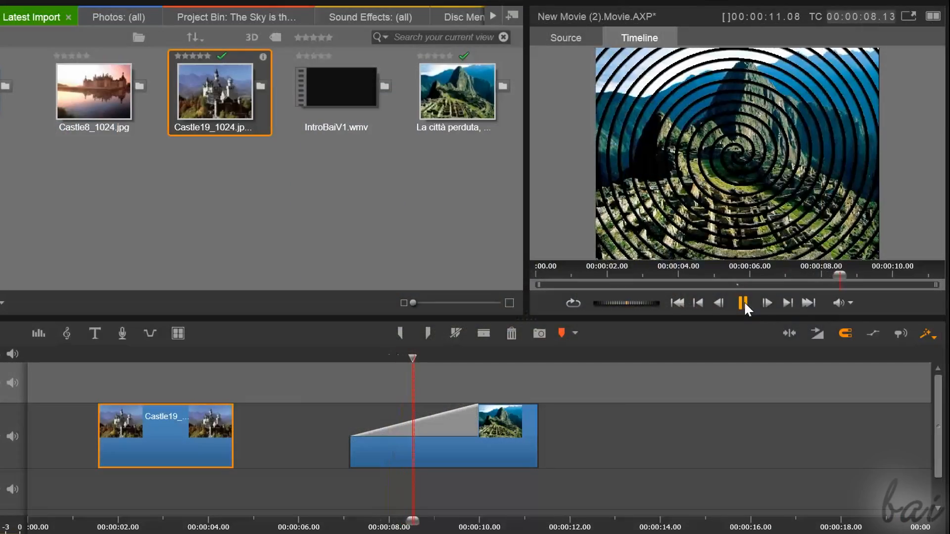
Step: Move the La città perduta clip against the end of the Castle19 clip and play the transition between them
click(435, 461)
drag(483, 452, 384, 457)
click(742, 302)
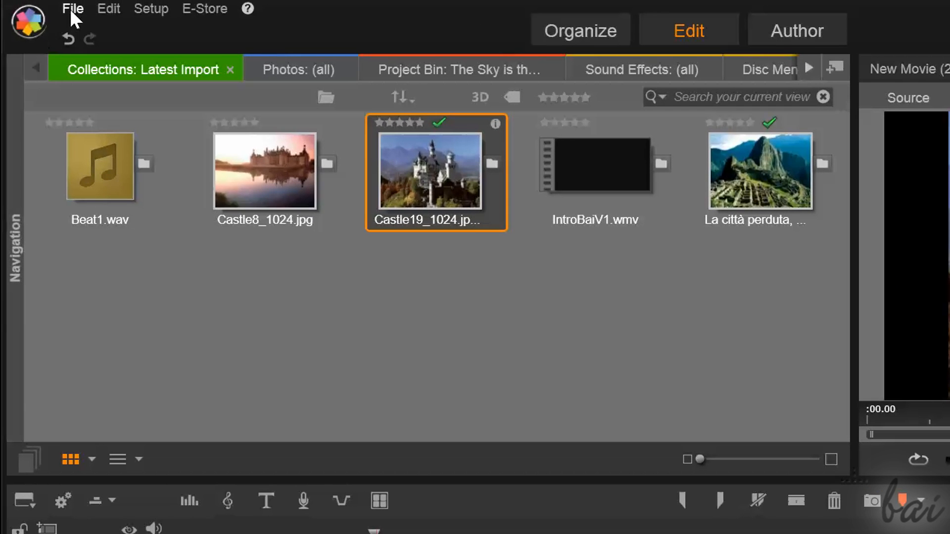
Step: Open the save dialog for the movie project and check the available file formats, keeping Studio Movie Projects (*.axp)
click(70, 9)
click(67, 108)
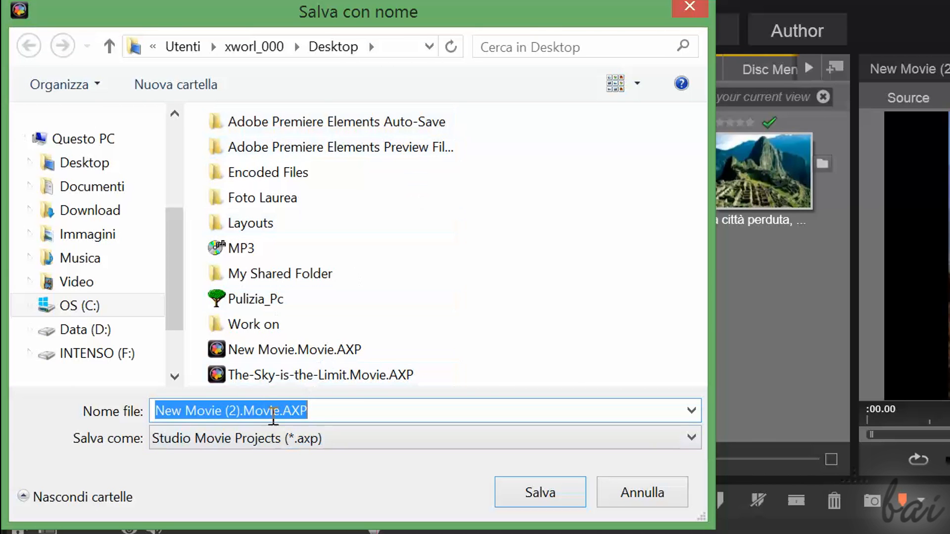
click(311, 440)
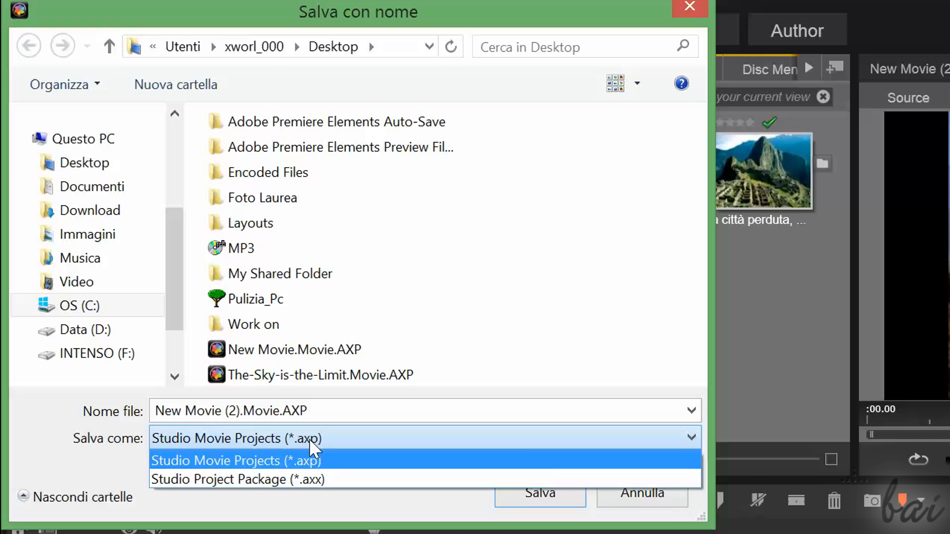
click(310, 441)
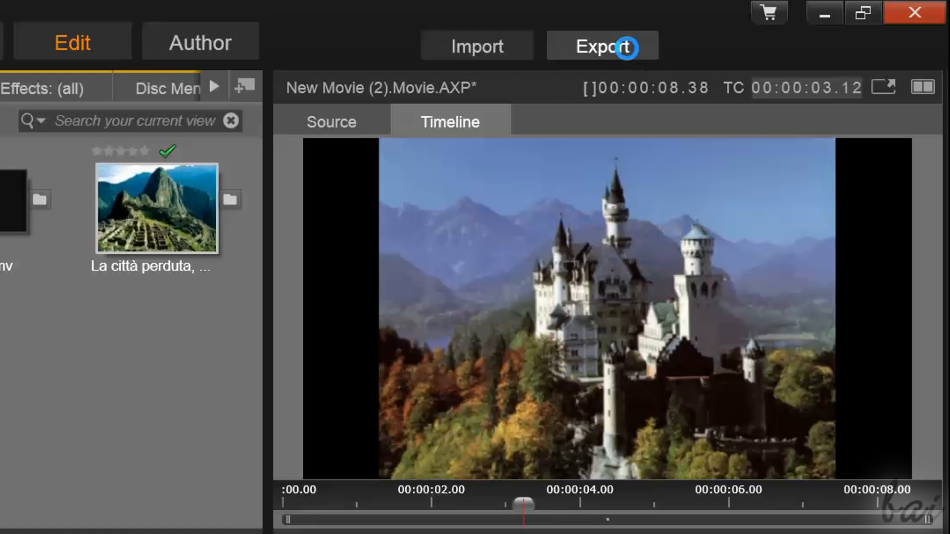
Step: Open the exporter for the movie and compare the Disc, Cloud, Device and MyDVD File export types
click(627, 47)
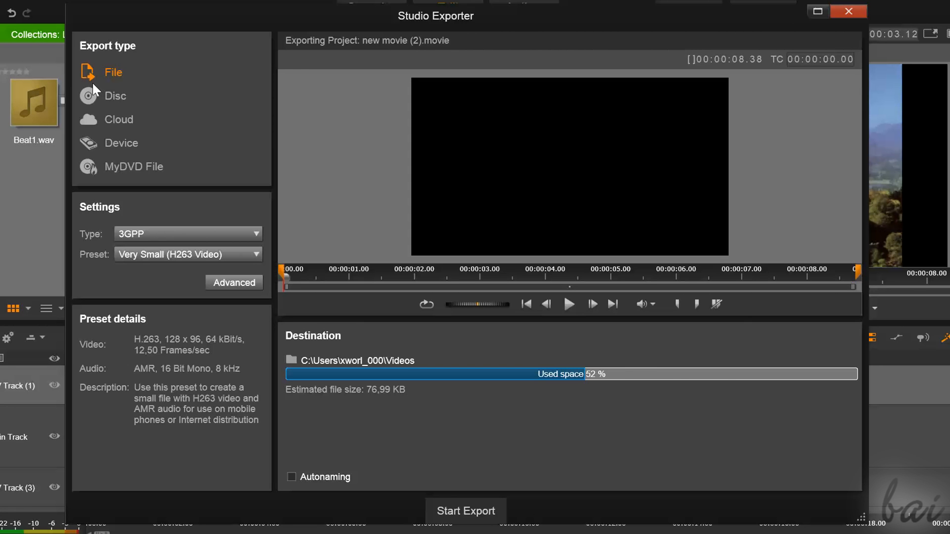
click(113, 94)
click(120, 121)
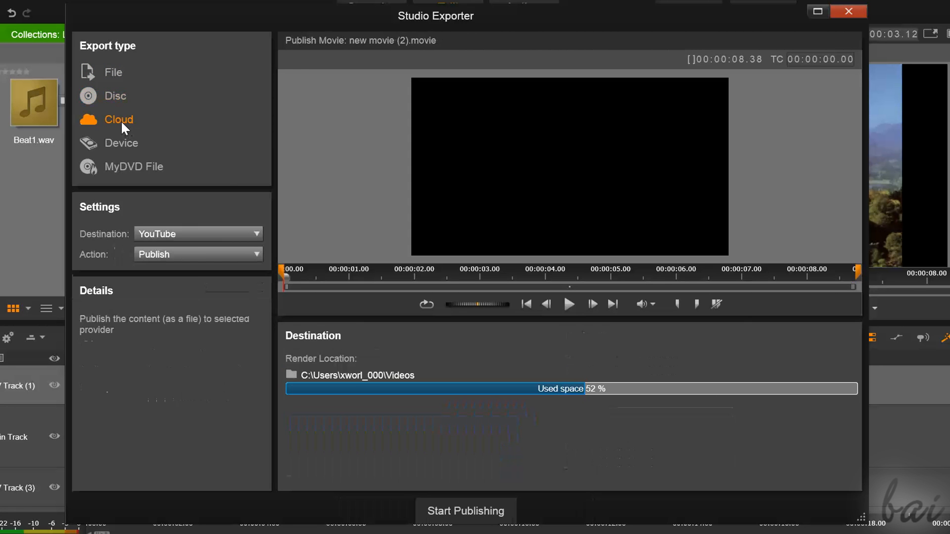
click(118, 142)
click(119, 163)
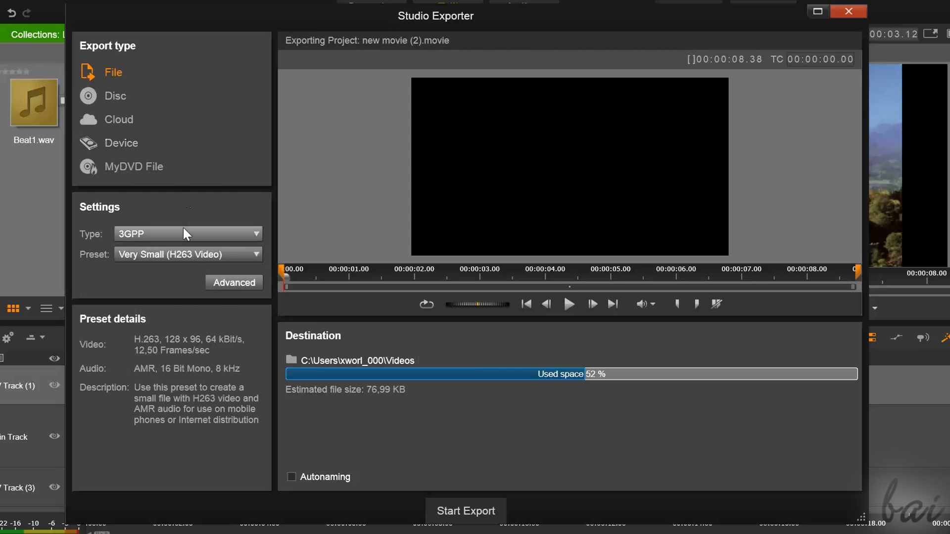
Step: Set the file export to type MPEG-4 with the HD 720p preset and preview the movie
click(183, 232)
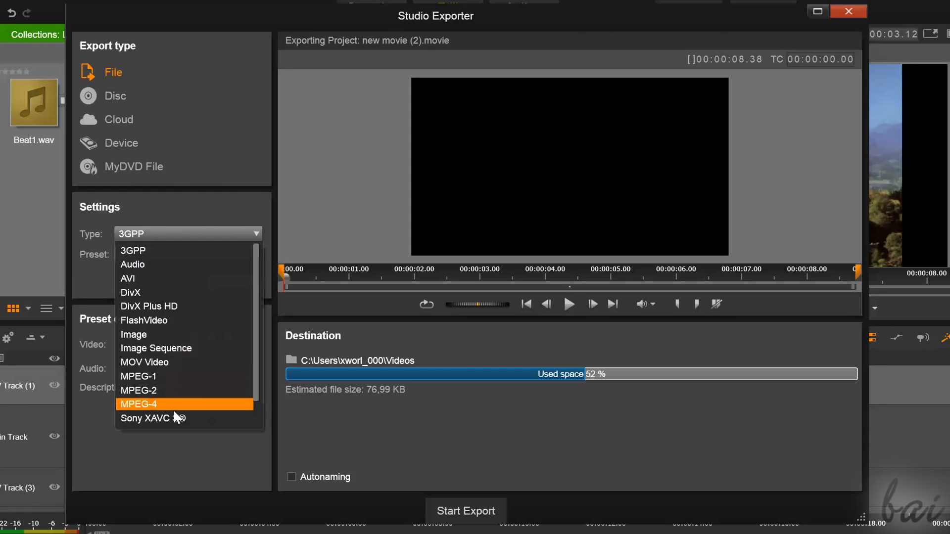
click(174, 406)
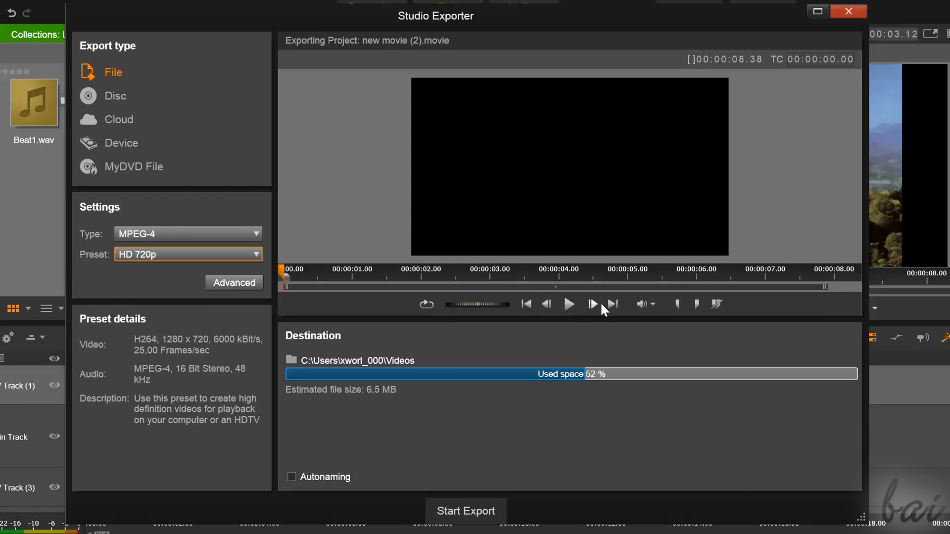
click(564, 304)
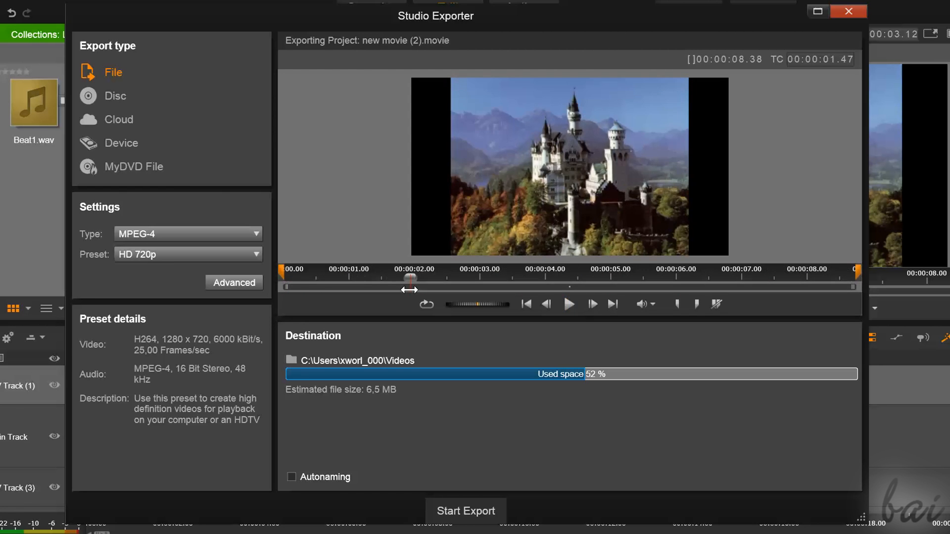
Step: Limit the export range to start at about 00:00:01.47 and end at about 00:00:07.39
click(281, 274)
drag(317, 271, 406, 276)
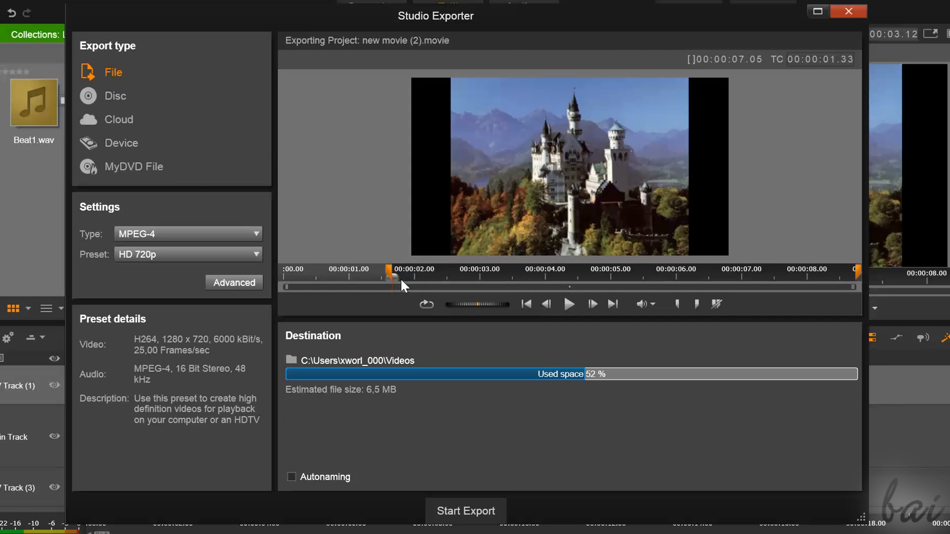
click(853, 273)
drag(839, 273, 791, 278)
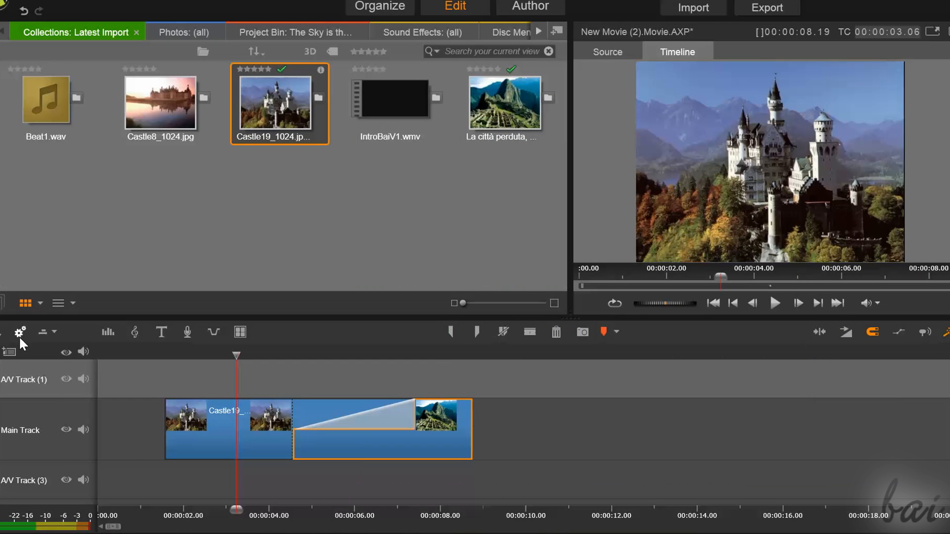
Step: Set the aspect to Widescreen (16:9) in the timeline settings and show the size options
click(20, 332)
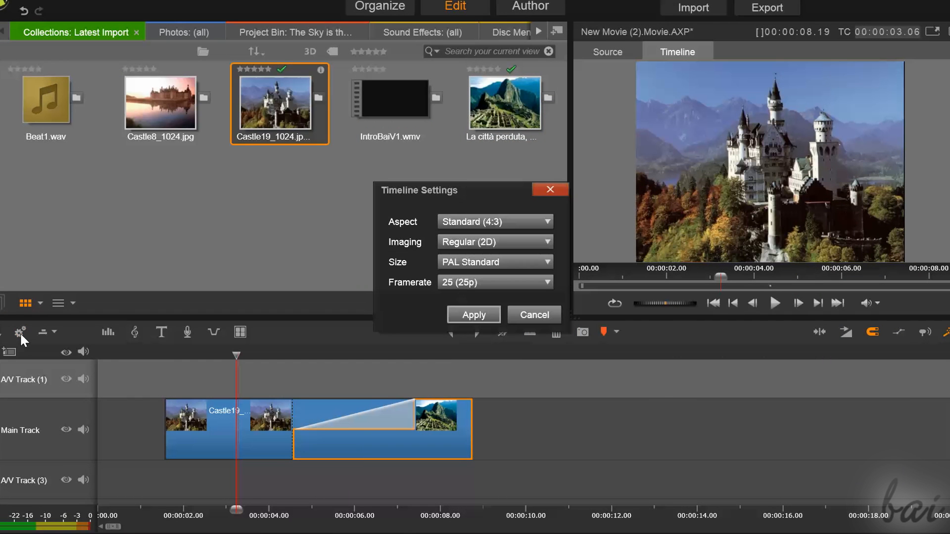
click(492, 224)
click(497, 254)
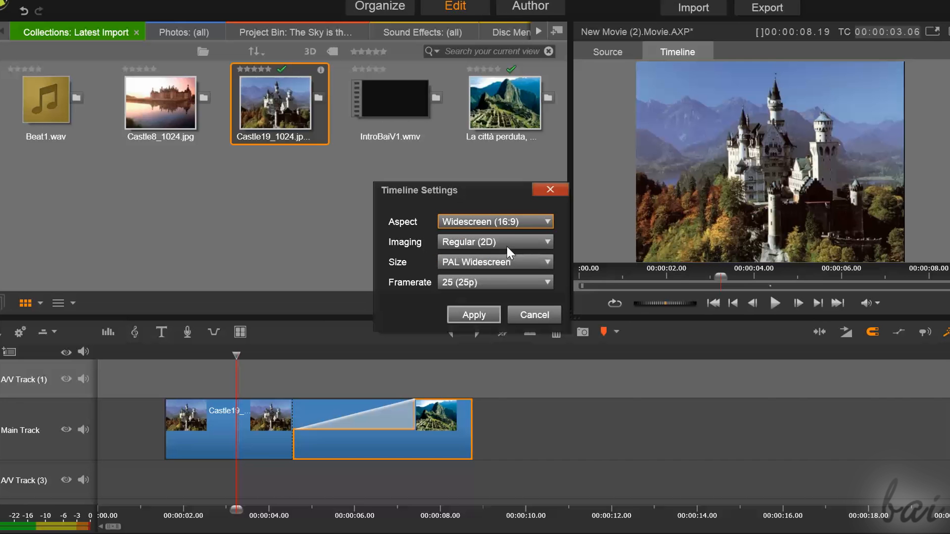
click(516, 263)
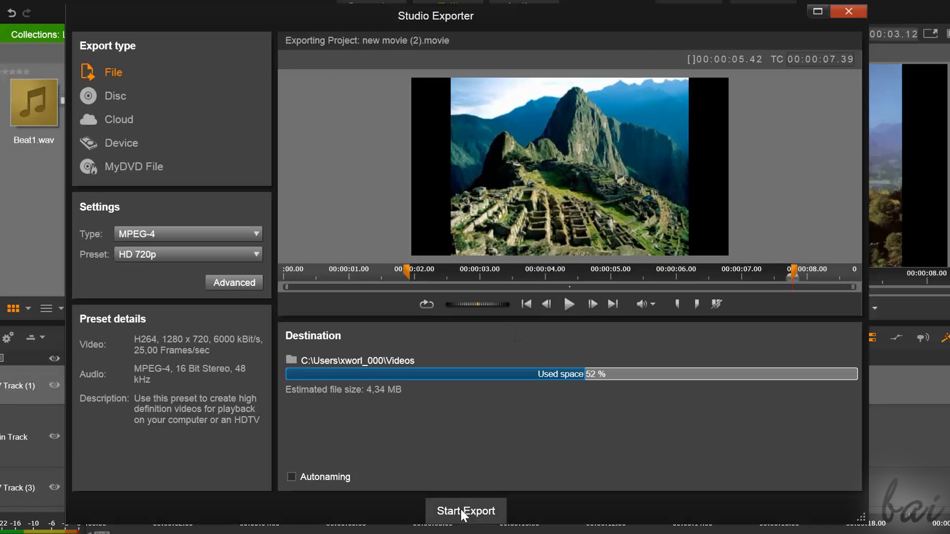
Step: Start the export and save the video to the Desktop as an .mp4 file named tut
click(490, 511)
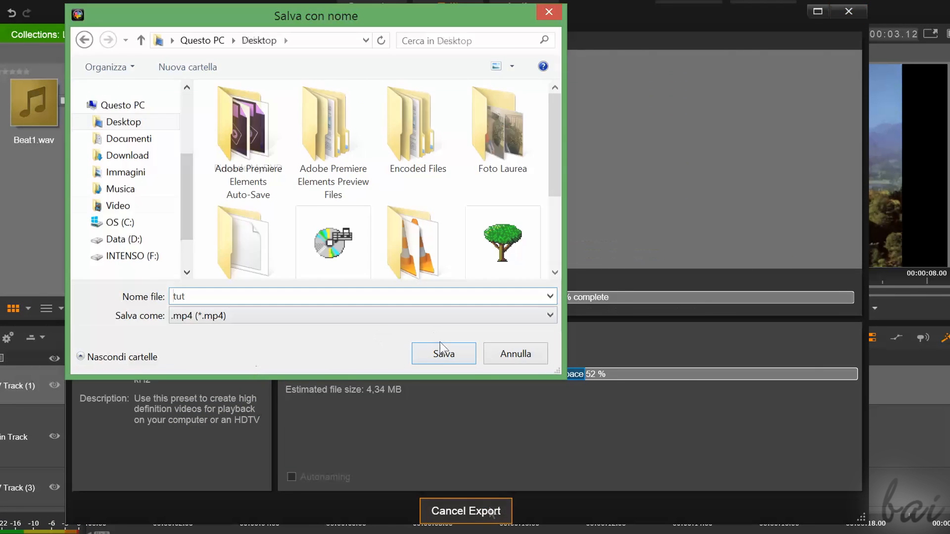
click(442, 352)
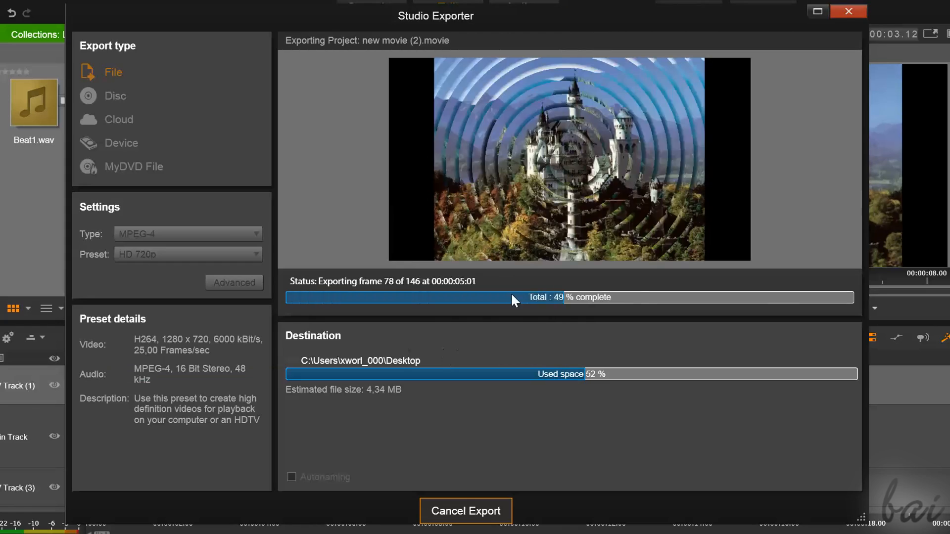